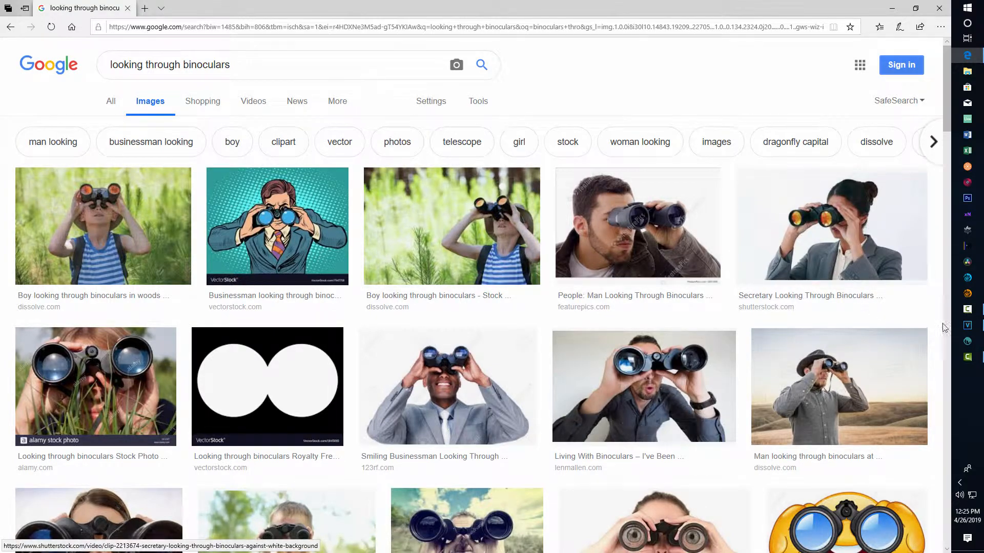
Switch to VEGAS Pro and play the background clip from near its start to review the footage.
{"action": "left_click", "coordinate": [966, 326]}
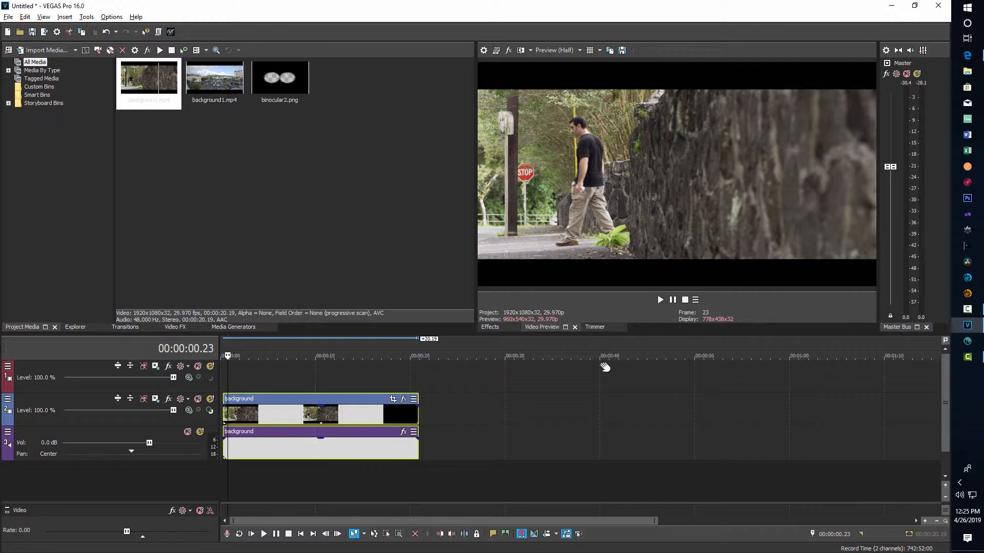
{"action": "left_click", "coordinate": [226, 478]}
{"action": "key", "text": "space"}
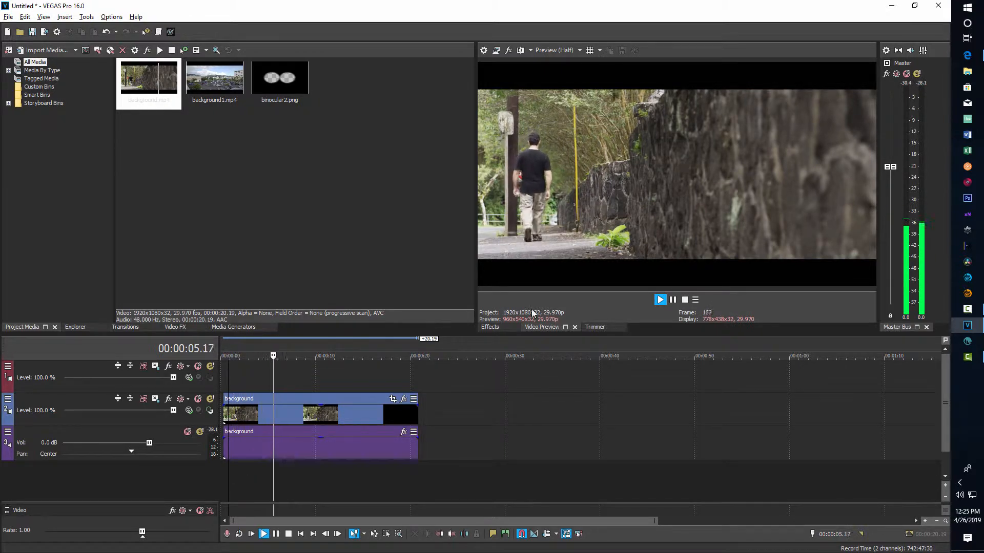
{"action": "key", "text": "space"}
{"action": "key", "text": "space"}
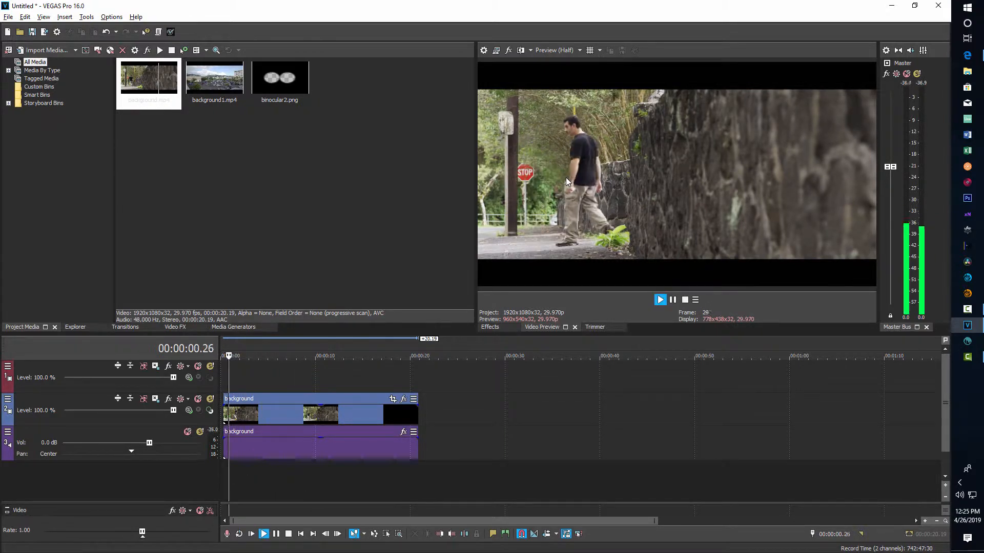
{"action": "key", "text": "space"}
{"action": "key", "text": "space"}
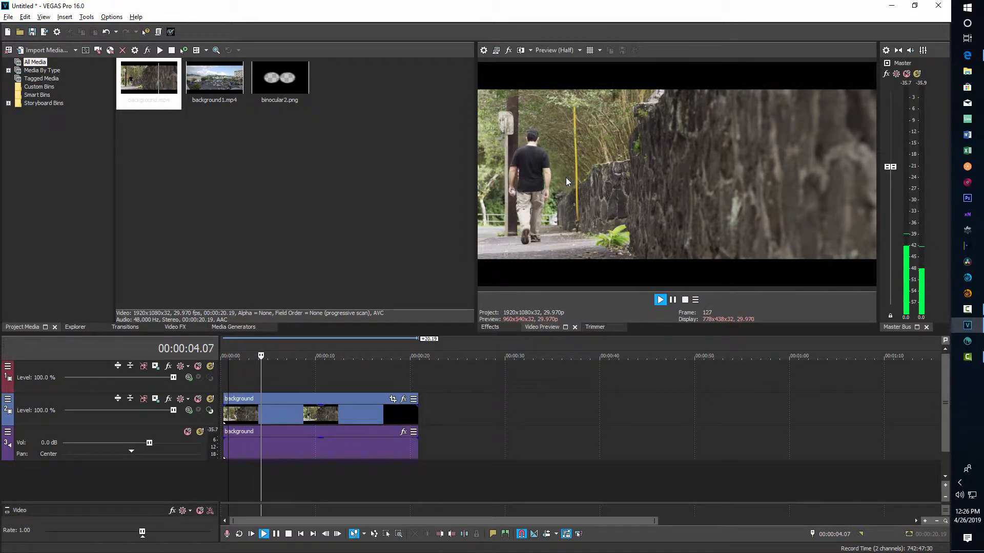
{"action": "key", "text": "space"}
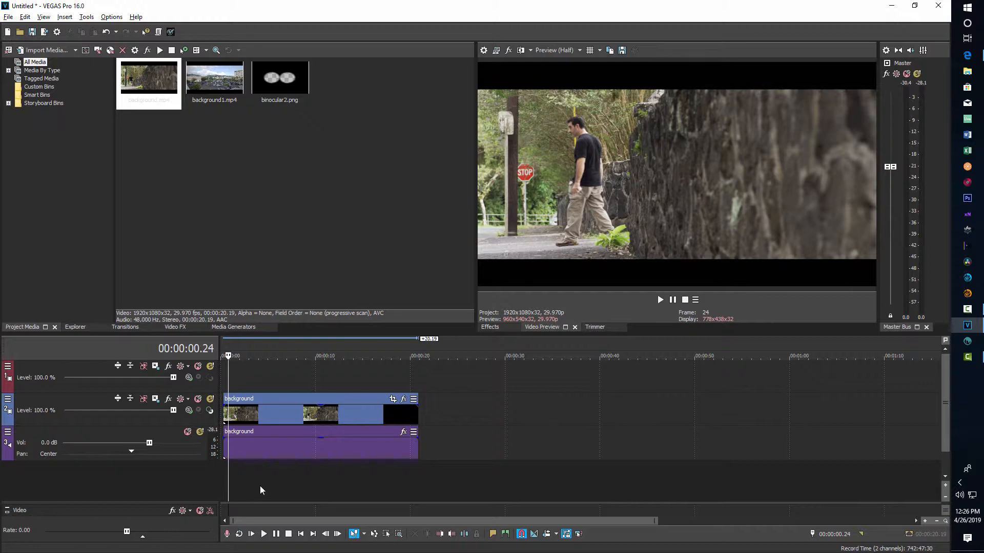
Add the Elliptical Transparent to Black color gradient to the empty video track at the start of the background clip.
{"action": "scroll", "coordinate": [260, 486], "scroll_direction": "up", "scroll_amount": 2}
{"action": "left_click", "coordinate": [229, 479]}
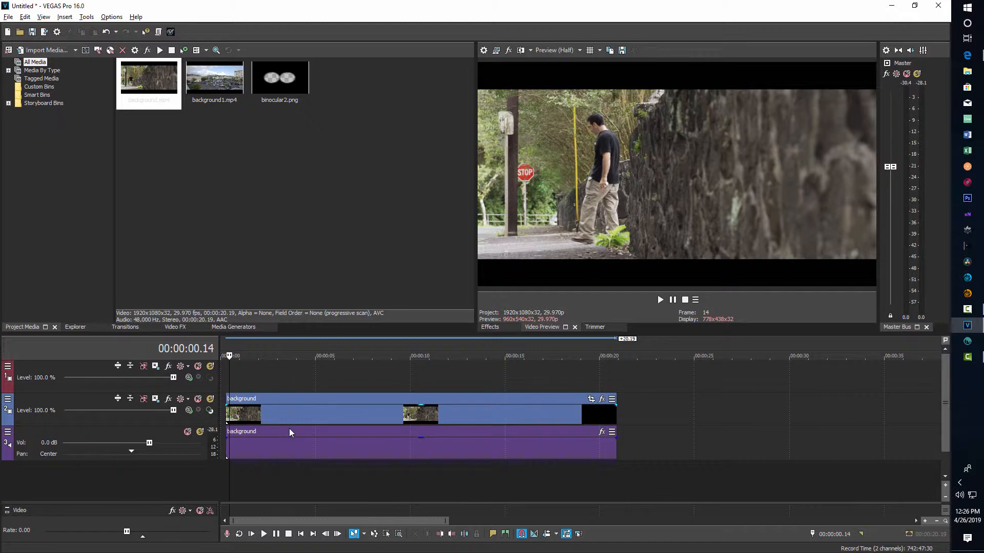
{"action": "left_click", "coordinate": [67, 17]}
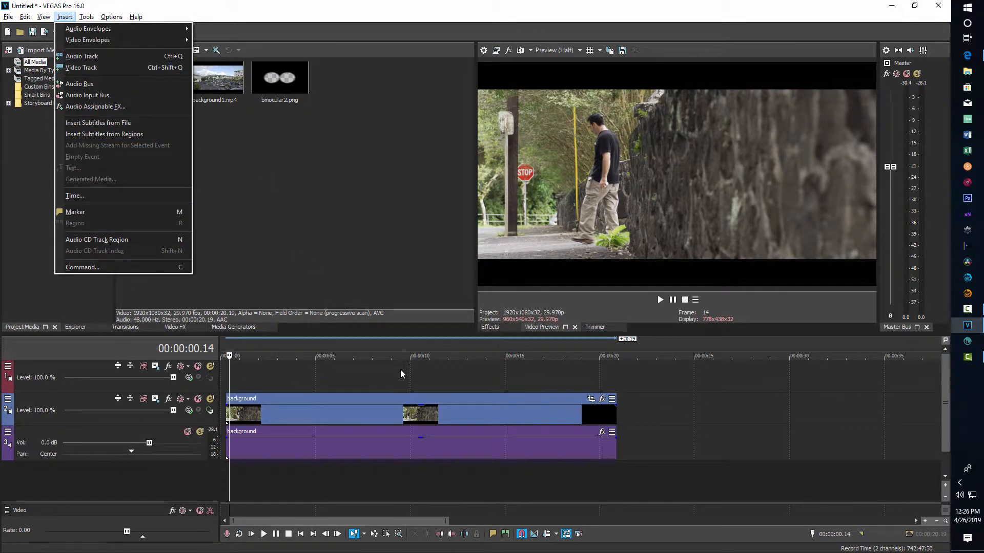
{"action": "left_click", "coordinate": [376, 380]}
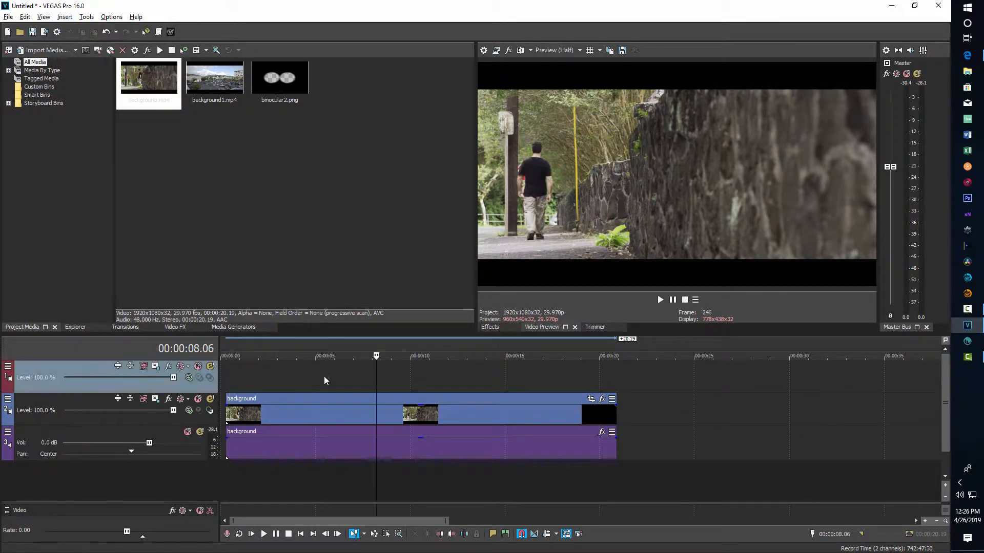
{"action": "left_click", "coordinate": [229, 377]}
{"action": "left_click", "coordinate": [226, 378]}
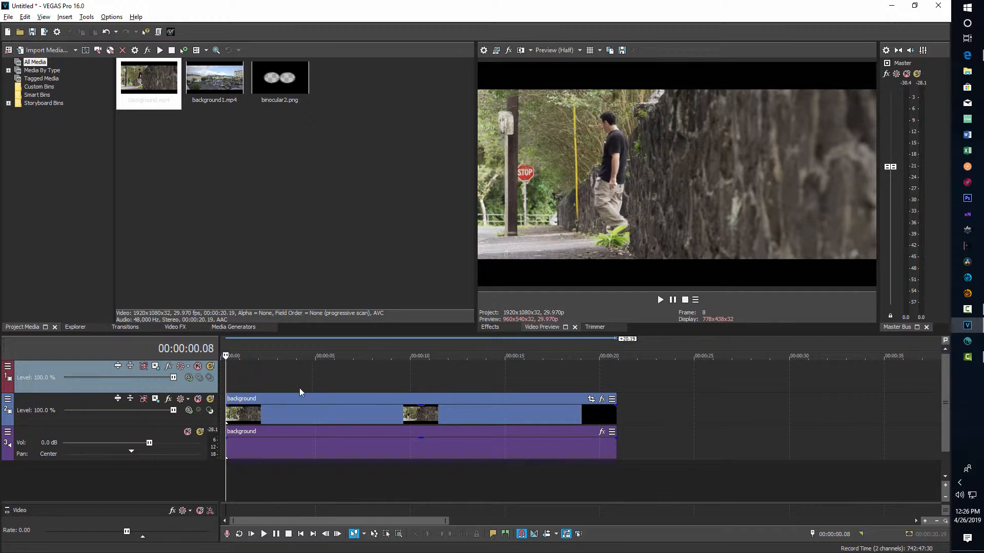
{"action": "left_click", "coordinate": [253, 329]}
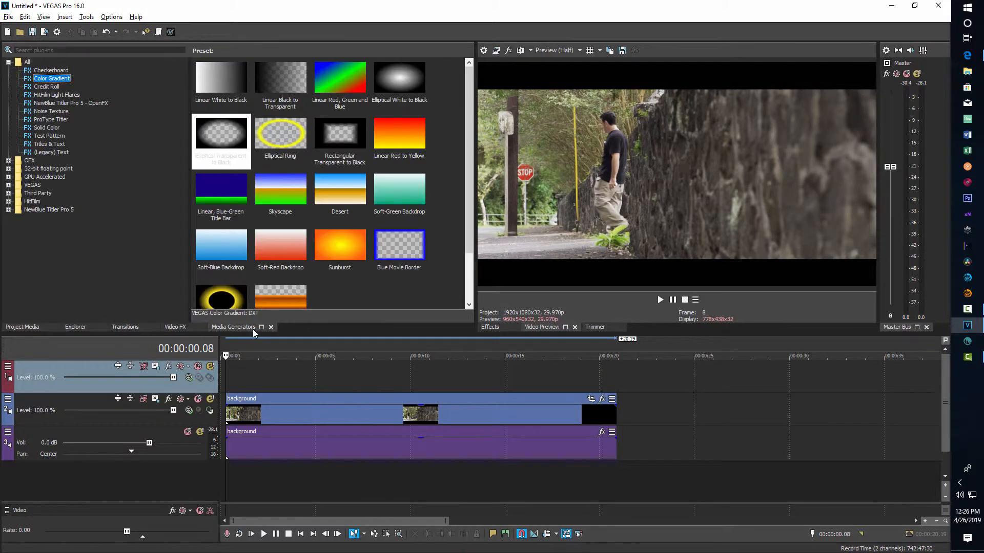
{"action": "left_click", "coordinate": [239, 138]}
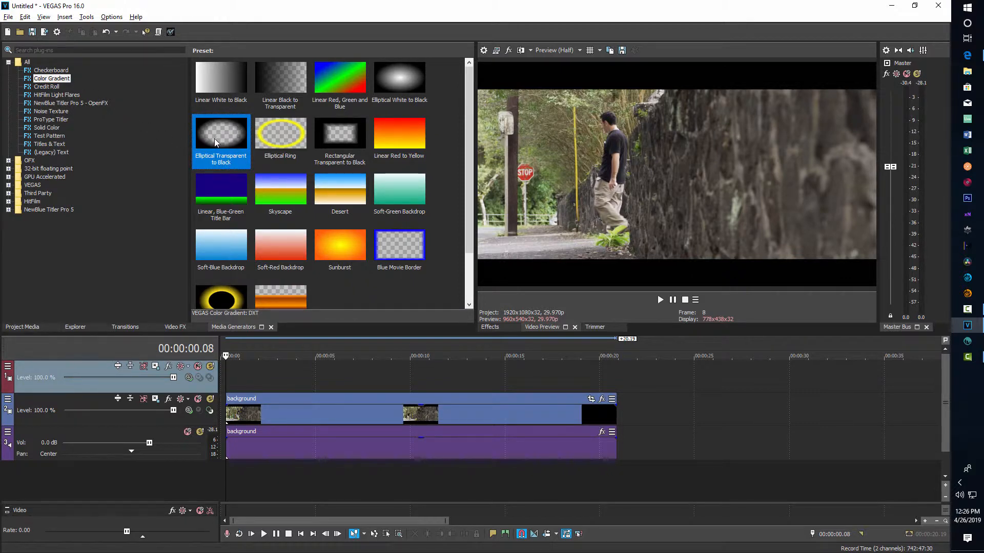
{"action": "left_click_drag", "start_coordinate": [220, 135], "coordinate": [233, 371]}
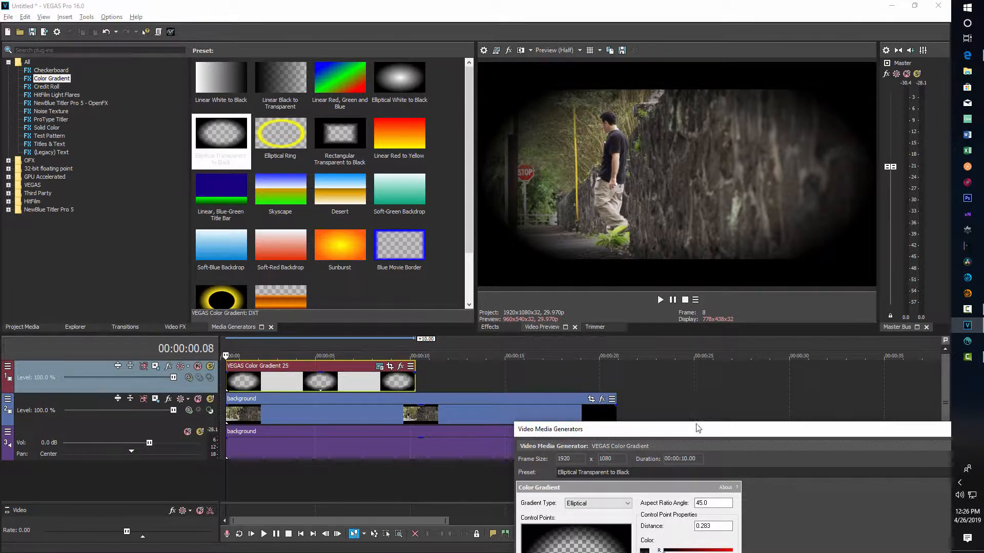
Shrink the gradient to a small oval using its control points, with outer point distance about 0.218 and aspect ratio angle about 47.6.
{"action": "left_click_drag", "start_coordinate": [698, 427], "coordinate": [584, 237]}
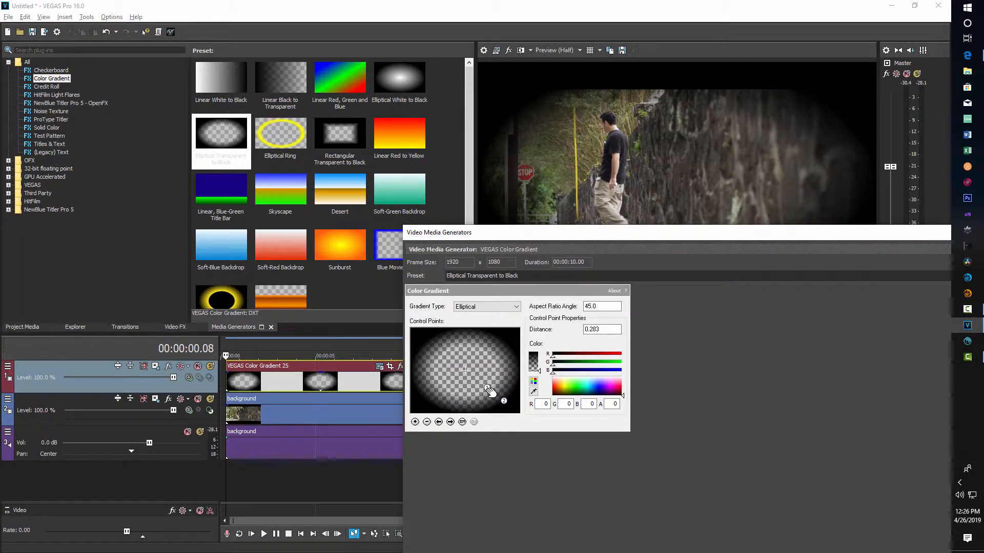
{"action": "mouse_move", "coordinate": [489, 392]}
{"action": "left_mouse_down"}
{"action": "mouse_move", "coordinate": [482, 383]}
{"action": "mouse_move", "coordinate": [504, 400]}
{"action": "mouse_move", "coordinate": [489, 388]}
{"action": "left_mouse_up"}
{"action": "left_click_drag", "start_coordinate": [634, 236], "coordinate": [622, 323]}
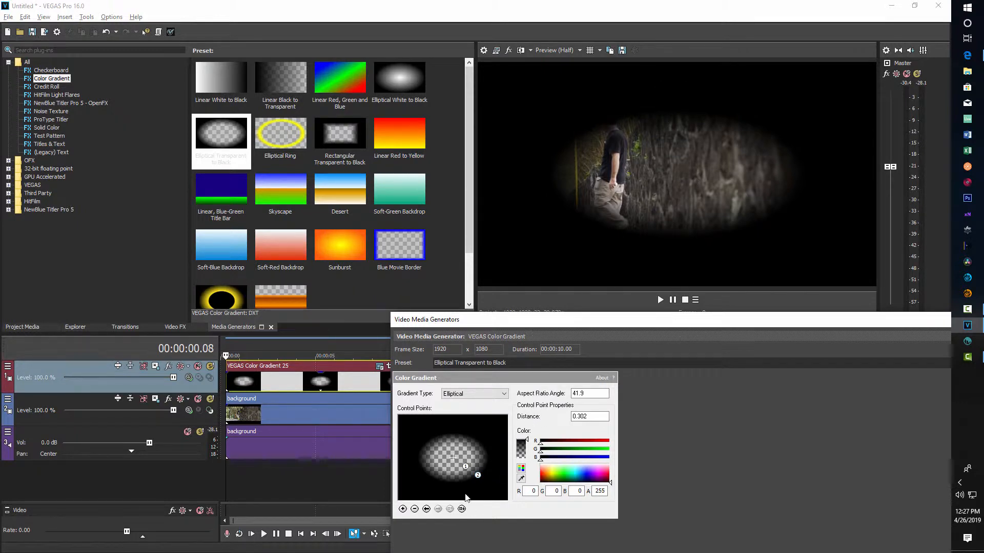
{"action": "left_click_drag", "start_coordinate": [480, 477], "coordinate": [471, 474]}
{"action": "right_click", "coordinate": [470, 474]}
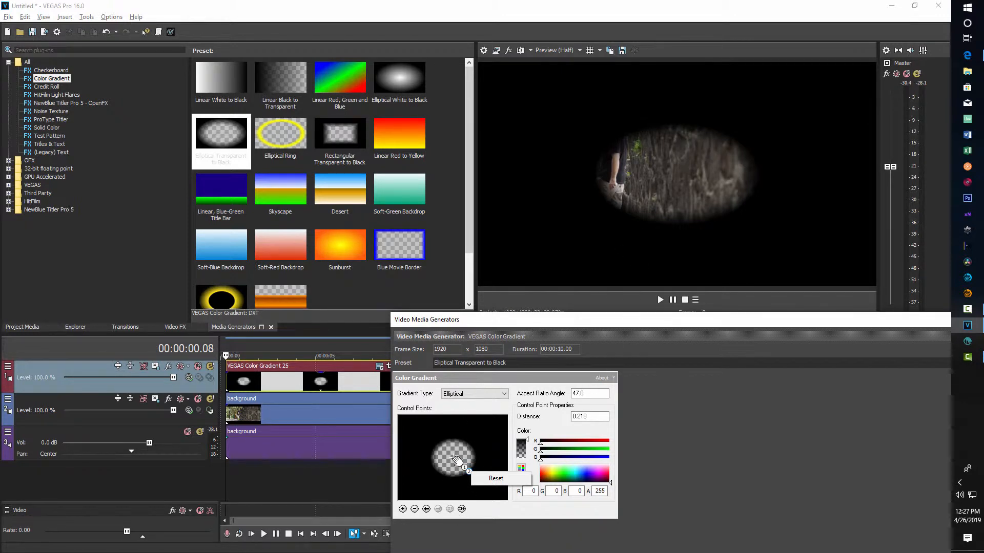
Try adding extra control points to the gradient, and delete them.
{"action": "left_click", "coordinate": [403, 509]}
{"action": "left_click", "coordinate": [403, 509]}
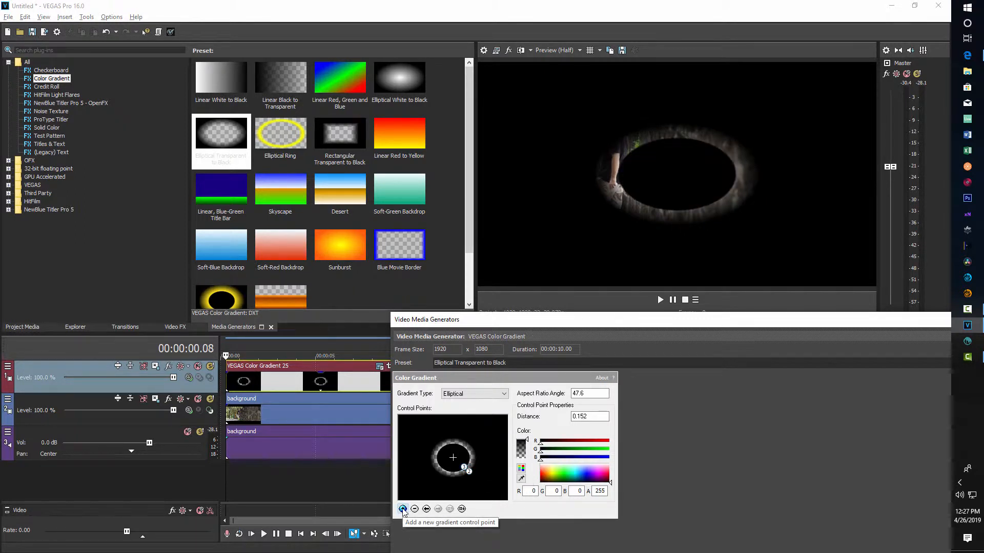
{"action": "left_click", "coordinate": [403, 510]}
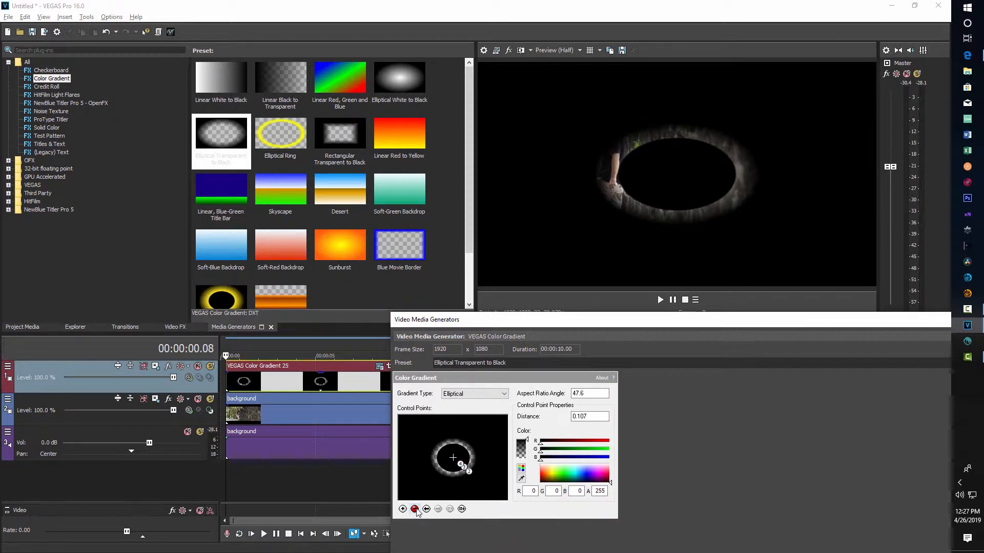
{"action": "left_click", "coordinate": [414, 509]}
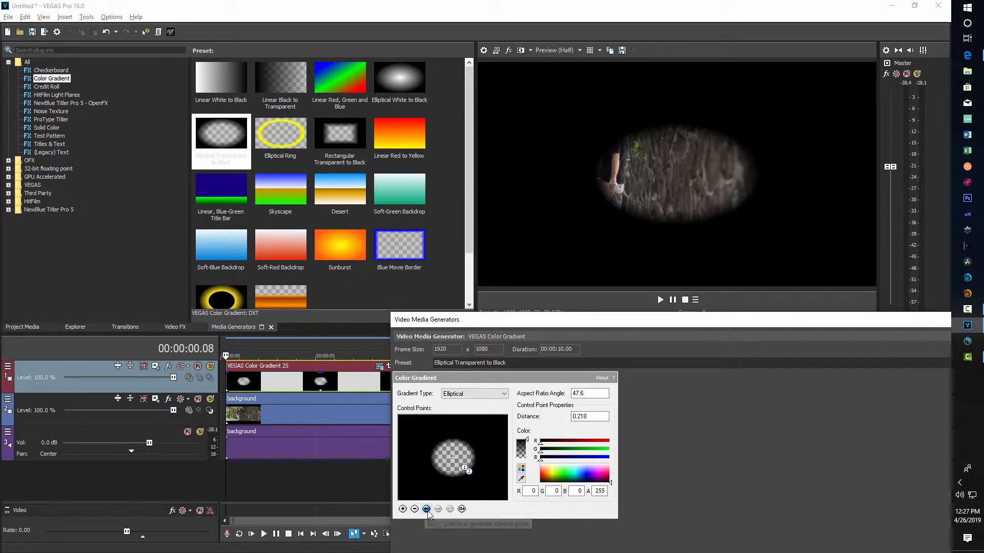
Try swapping the order of the gradient's control points and stepping the selection between them.
{"action": "left_click", "coordinate": [462, 509]}
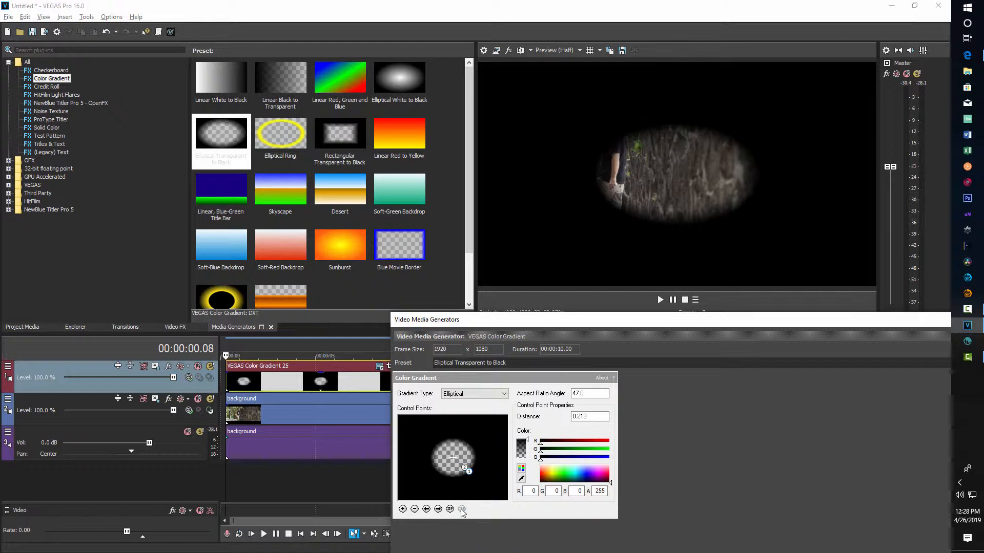
{"action": "left_click", "coordinate": [450, 509]}
{"action": "left_click", "coordinate": [426, 510]}
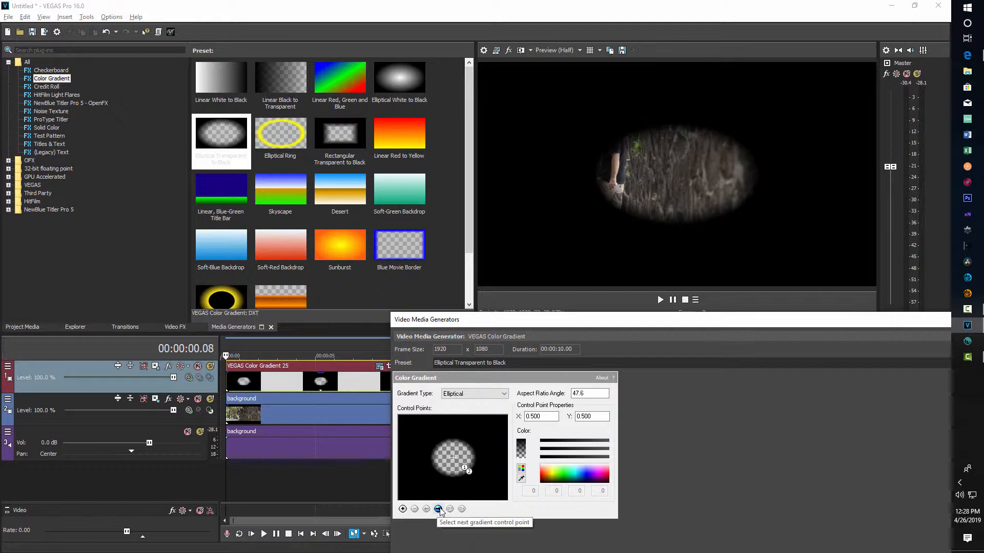
{"action": "left_click", "coordinate": [438, 509]}
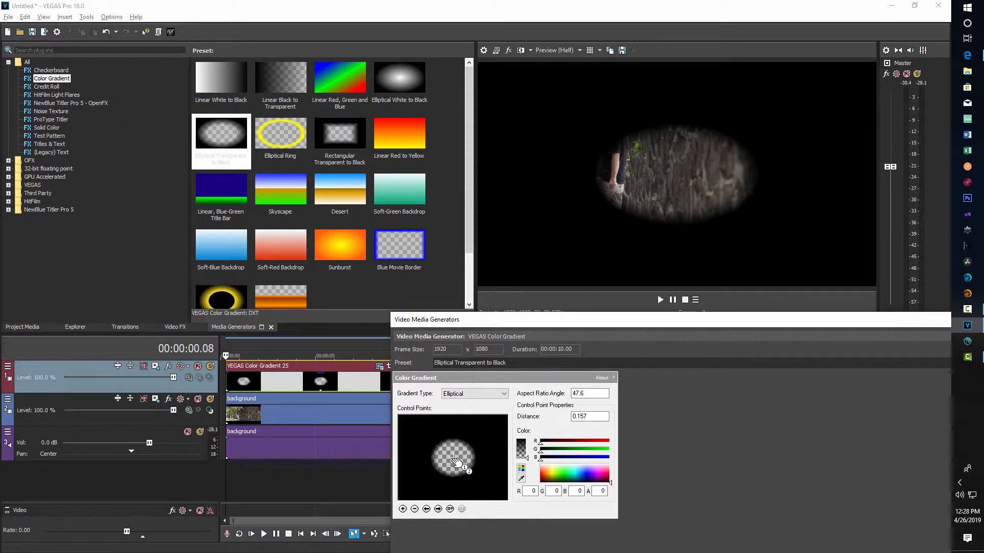
With the safe areas overlay on, move the gradient's centre sideways to X about 0.298 and set its Y to 0.500.
{"action": "left_click_drag", "start_coordinate": [455, 461], "coordinate": [433, 460]}
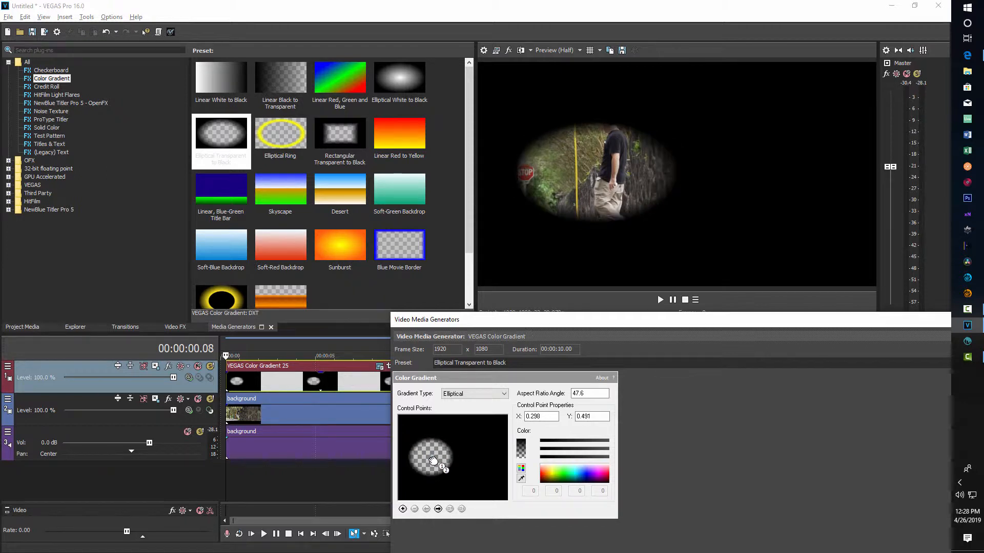
{"action": "left_click", "coordinate": [594, 51]}
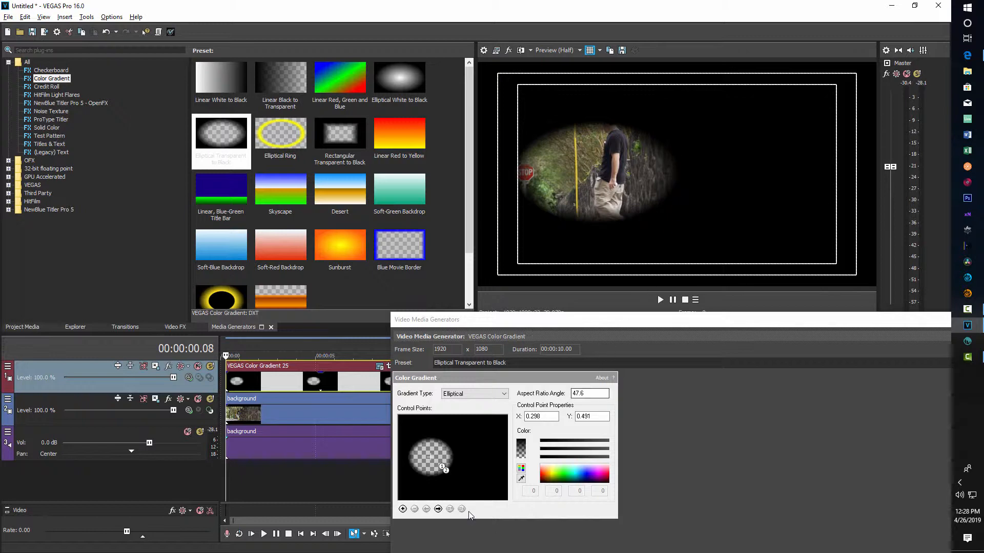
{"action": "left_click_drag", "start_coordinate": [594, 416], "coordinate": [562, 417]}
{"action": "type", "text": ".5"}
{"action": "key", "text": "Return"}
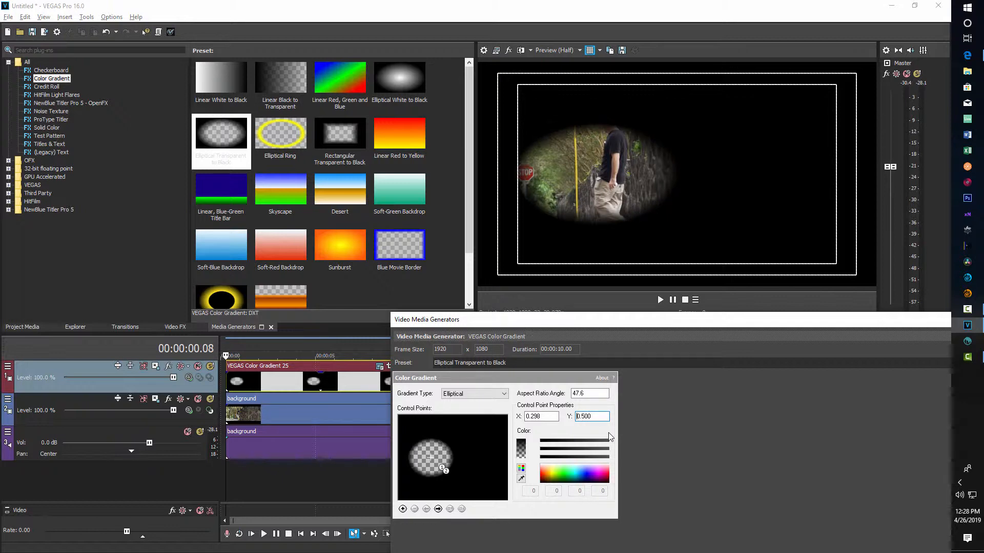
Try X positions of 0.5, 0.25, 0.3 and 0.350 for the gradient's centre.
{"action": "left_click_drag", "start_coordinate": [558, 417], "coordinate": [526, 416]}
{"action": "type", "text": ".5"}
{"action": "key", "text": "Return"}
{"action": "left_click_drag", "start_coordinate": [555, 417], "coordinate": [483, 409]}
{"action": "type", "text": ".2"}
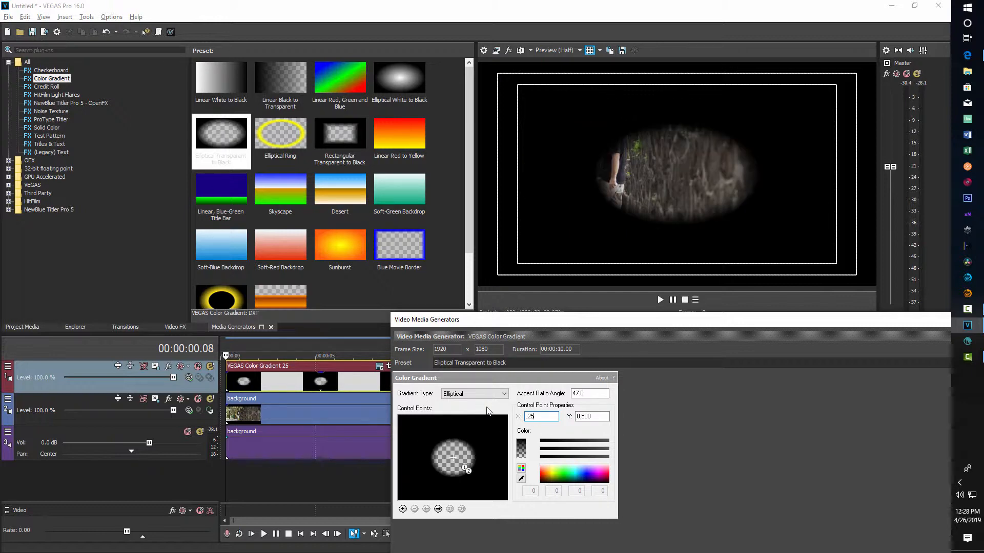
{"action": "type", "text": "5"}
{"action": "key", "text": "Return"}
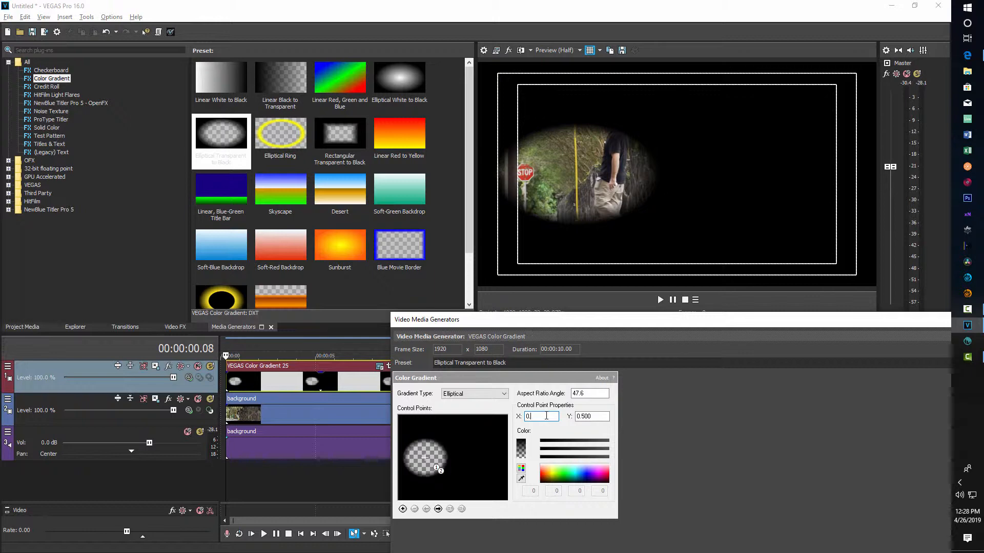
{"action": "type", "text": ".3"}
{"action": "key", "text": "Return"}
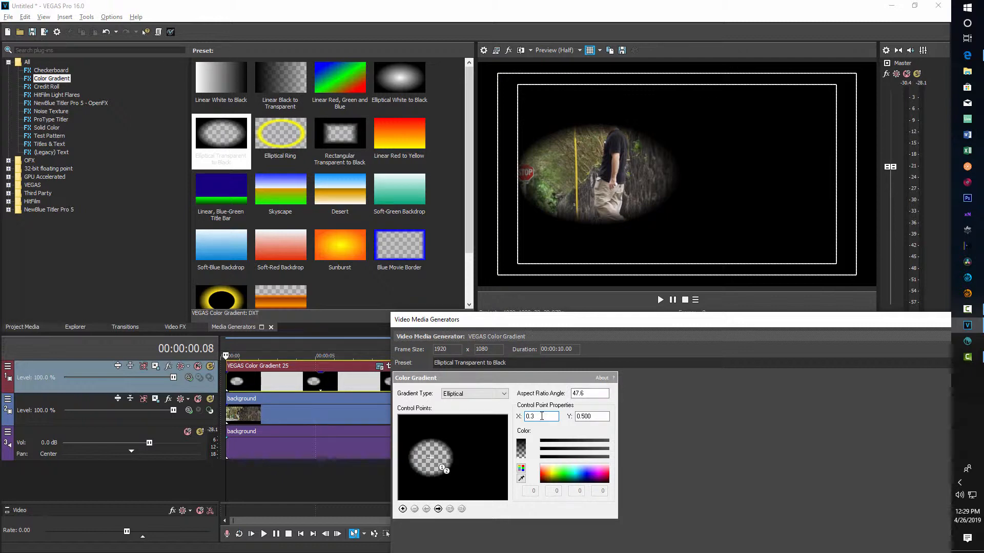
{"action": "type", "text": "50"}
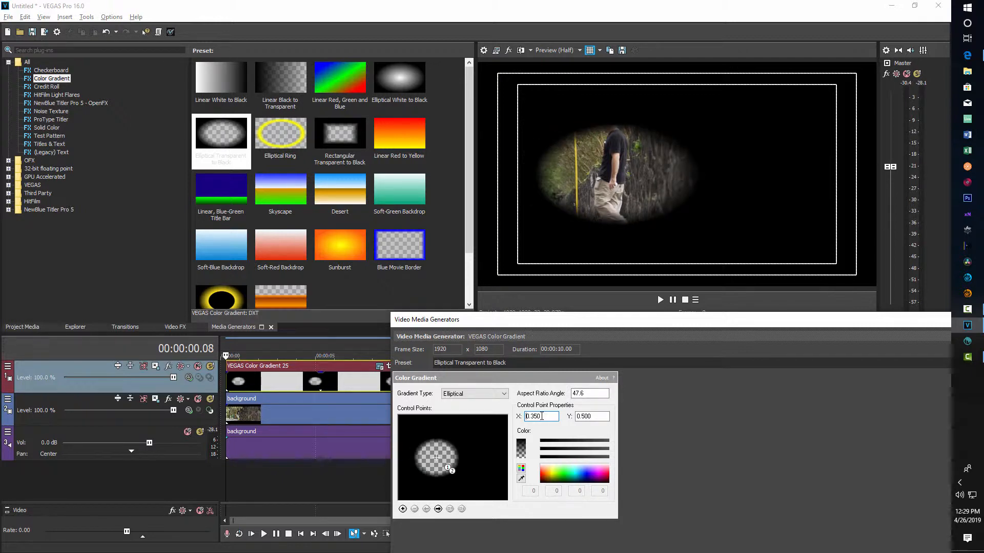
With the preview grid as a guide, move the gradient's centre to about X 0.321, Y 0.497, and close the generator settings.
{"action": "left_click", "coordinate": [599, 50]}
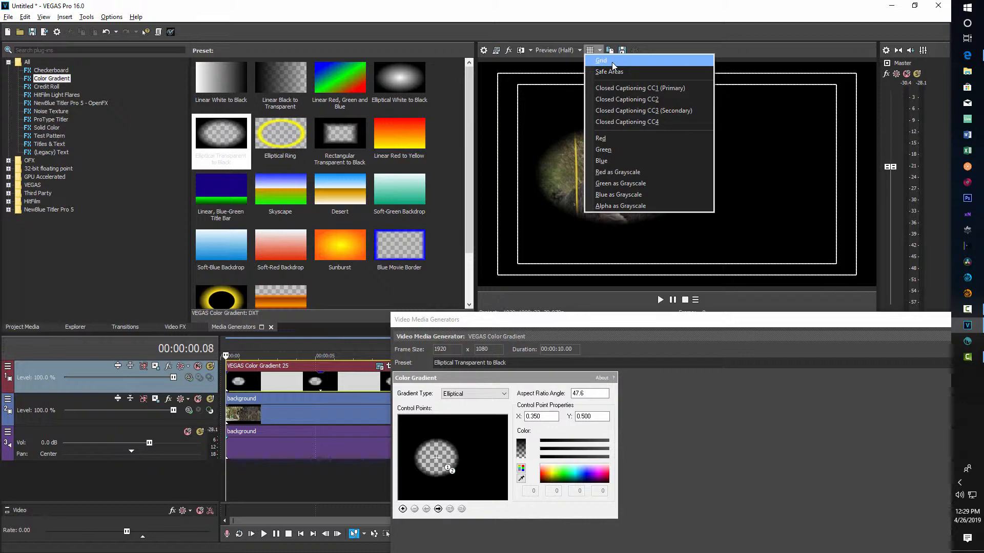
{"action": "left_click", "coordinate": [612, 63]}
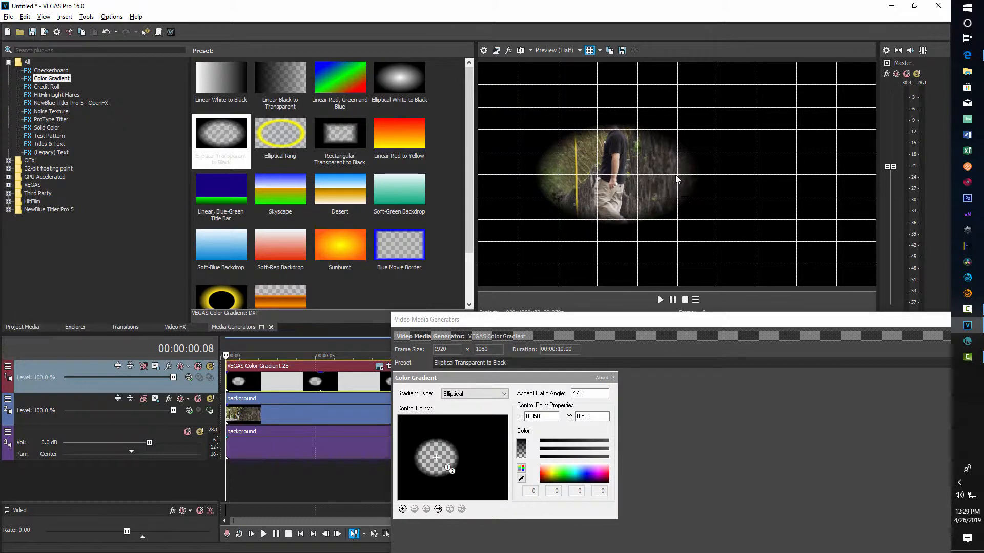
{"action": "left_click_drag", "start_coordinate": [439, 462], "coordinate": [436, 462]}
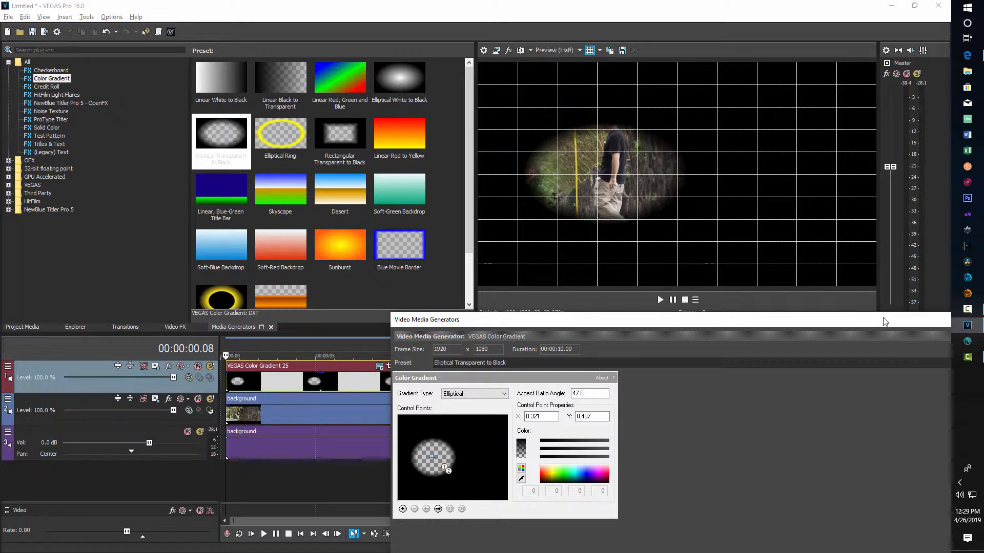
{"action": "left_click_drag", "start_coordinate": [882, 319], "coordinate": [706, 318]}
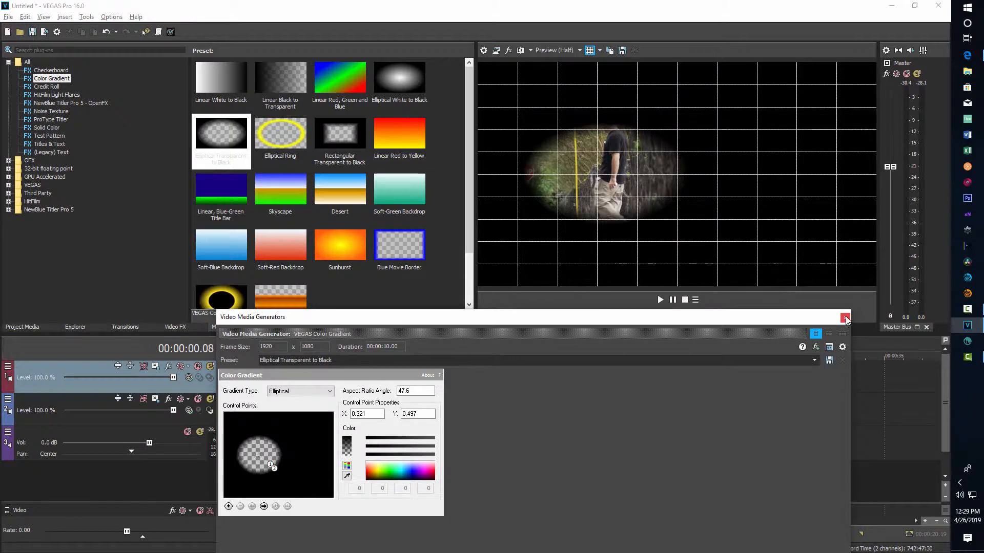
{"action": "left_click", "coordinate": [843, 318]}
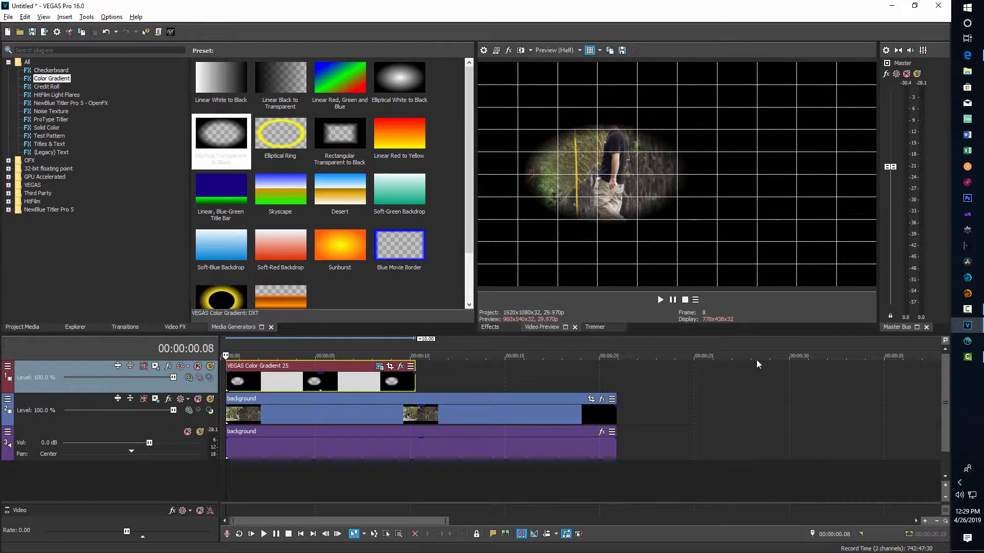
Turn off the grid overlay in the video preview.
{"action": "left_click", "coordinate": [600, 49]}
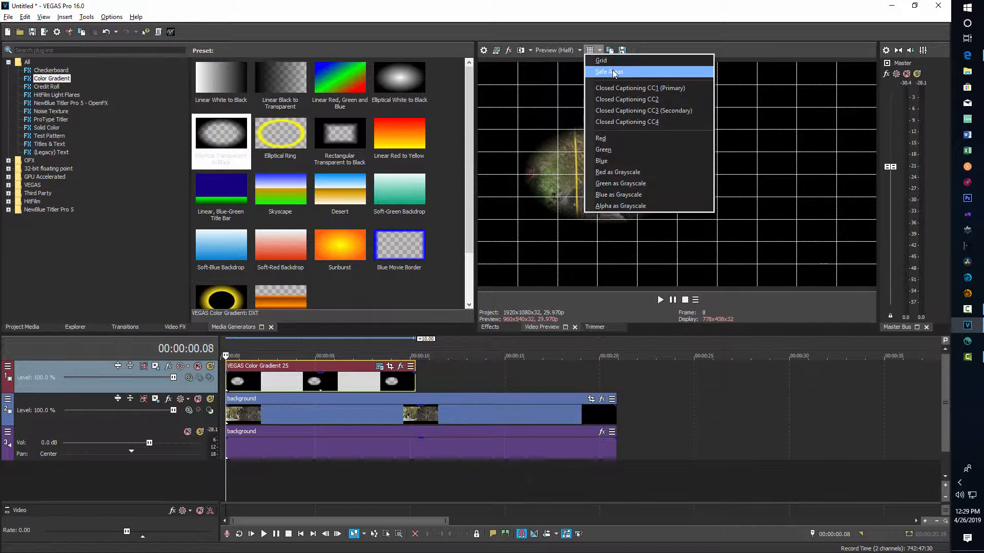
{"action": "left_click", "coordinate": [600, 51]}
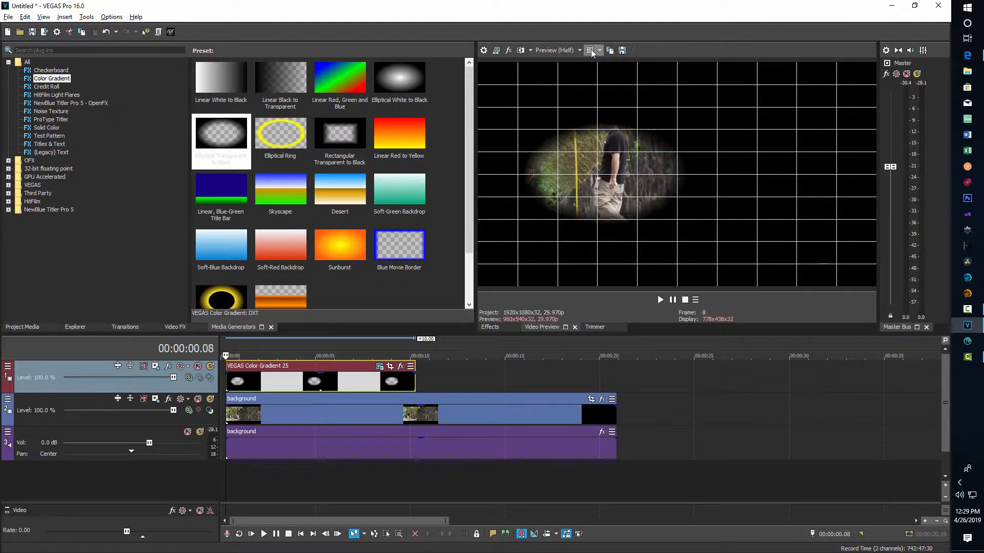
{"action": "left_click", "coordinate": [590, 51]}
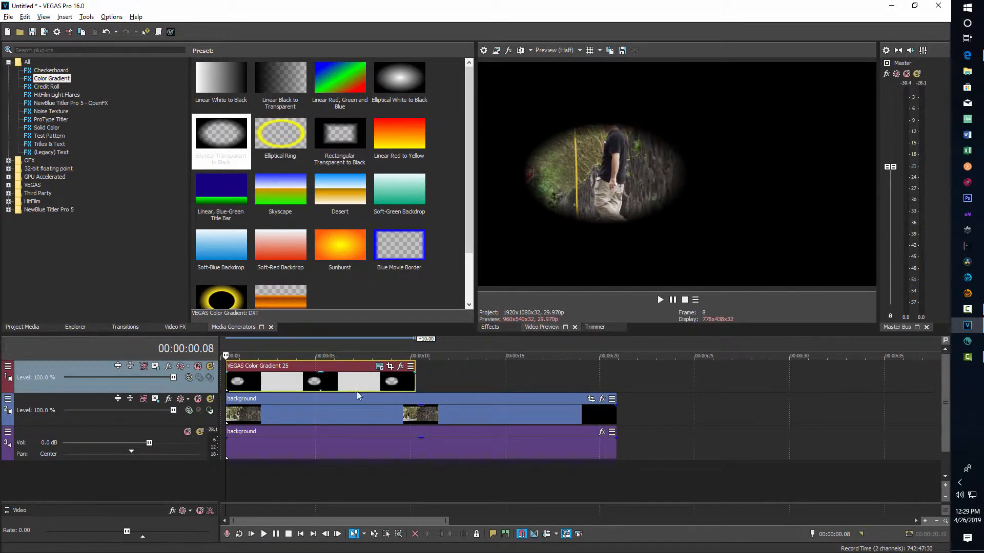
Shift the background clip several seconds later and place the cursor at 00:00:00.27, where only the gradient event lies.
{"action": "left_click_drag", "start_coordinate": [298, 412], "coordinate": [396, 413]}
{"action": "left_click", "coordinate": [247, 422]}
{"action": "left_click", "coordinate": [237, 420]}
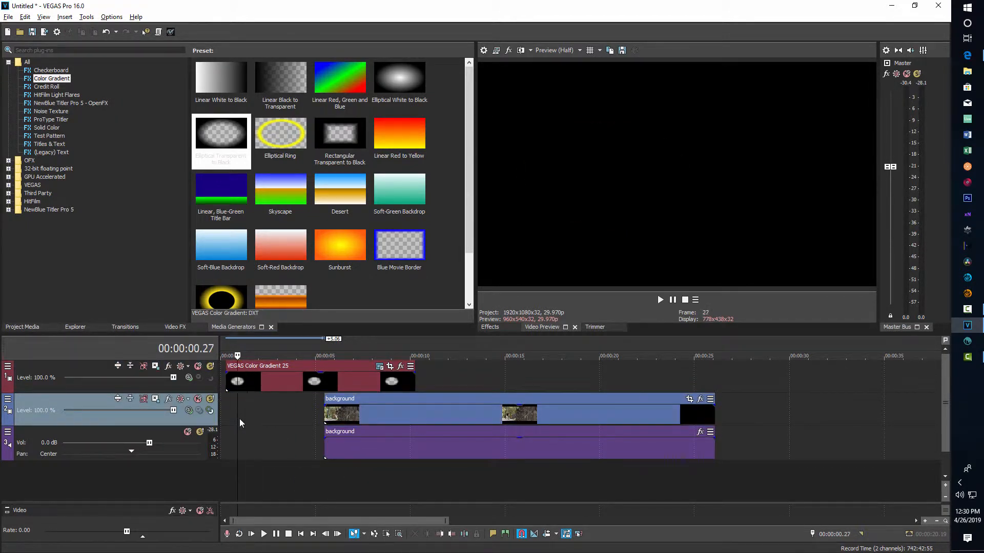
{"action": "left_click_drag", "start_coordinate": [414, 425], "coordinate": [395, 405]}
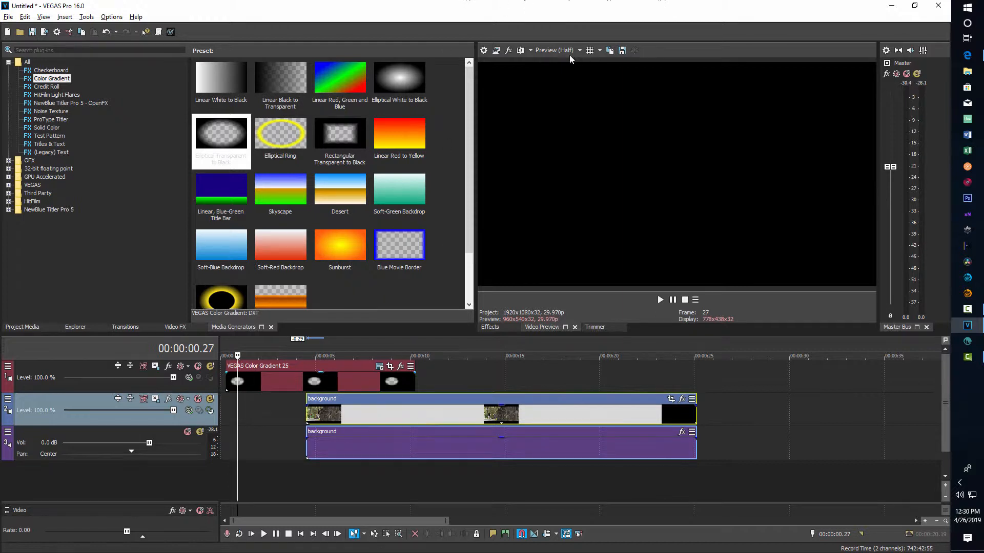
Save a snapshot of the gradient-only preview frame to the Desktop as a PNG file named binocular3.
{"action": "left_click", "coordinate": [25, 327]}
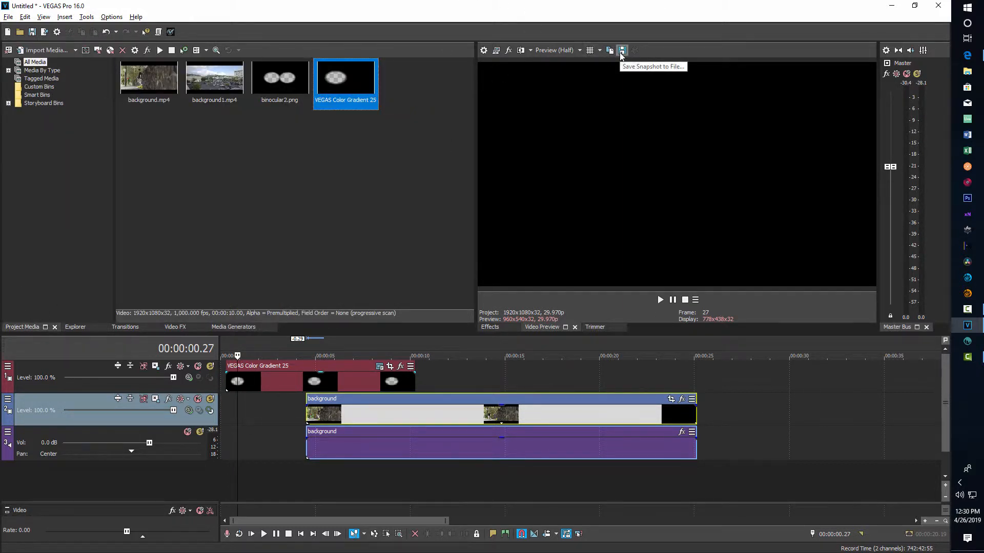
{"action": "left_click", "coordinate": [622, 50]}
{"action": "type", "text": "bincol"}
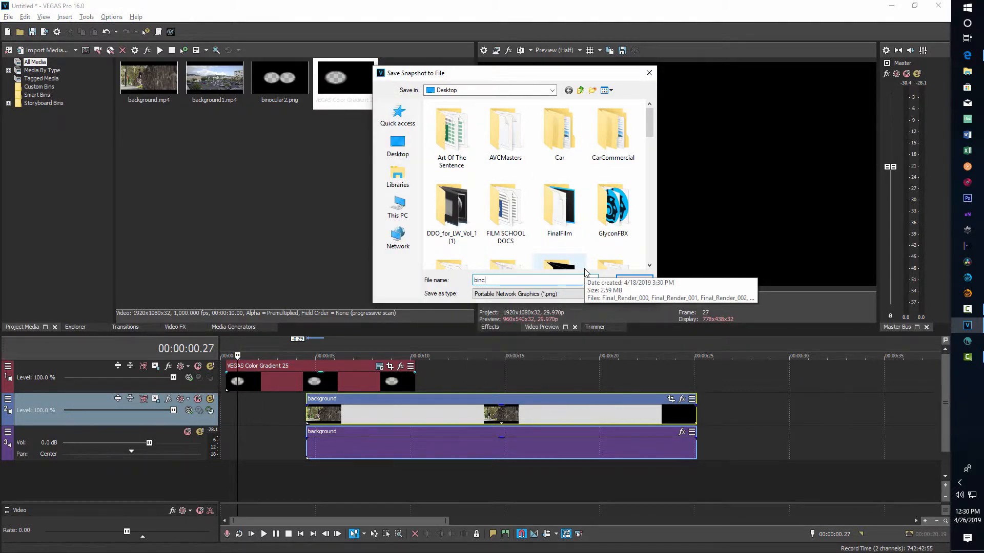
{"action": "key", "text": "BackSpace"}
{"action": "type", "text": "ocula"}
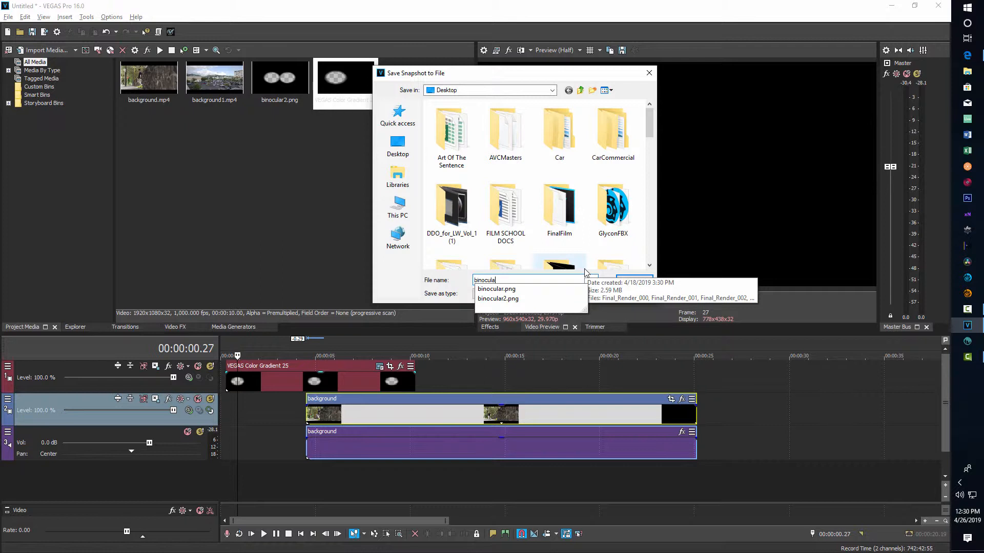
{"action": "type", "text": "r3"}
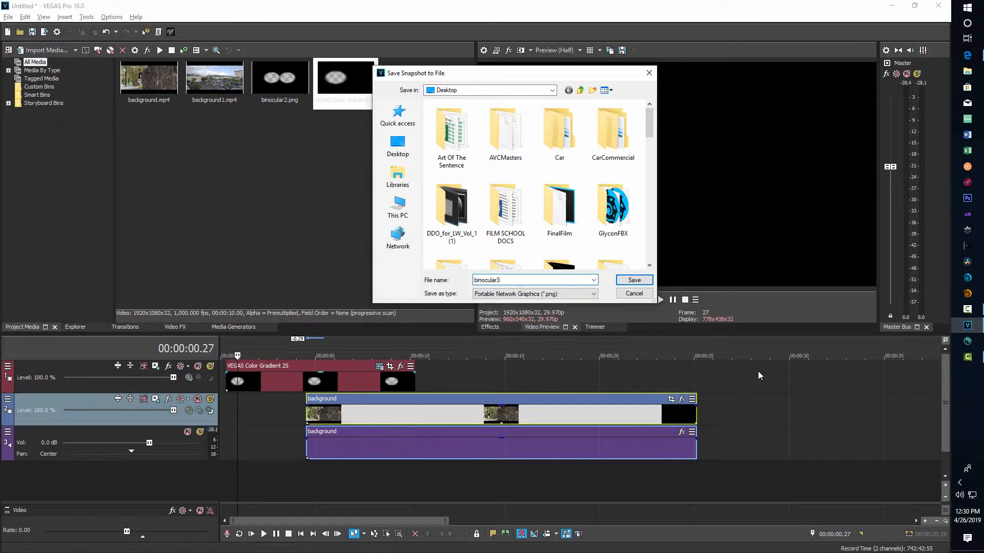
{"action": "left_click", "coordinate": [641, 281]}
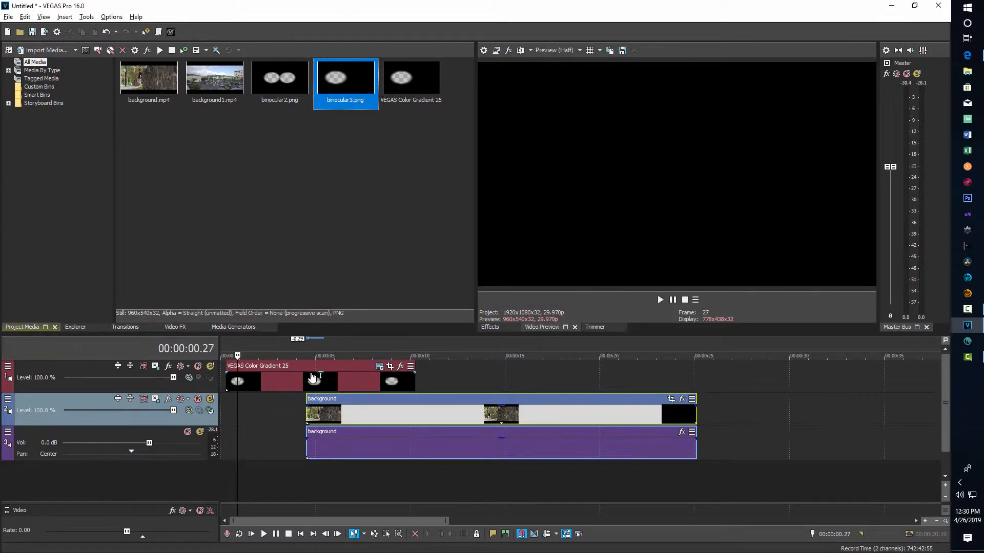
{"action": "mouse_move", "coordinate": [401, 411]}
{"action": "left_mouse_down"}
{"action": "mouse_move", "coordinate": [321, 401]}
{"action": "mouse_move", "coordinate": [398, 408]}
{"action": "left_mouse_up"}
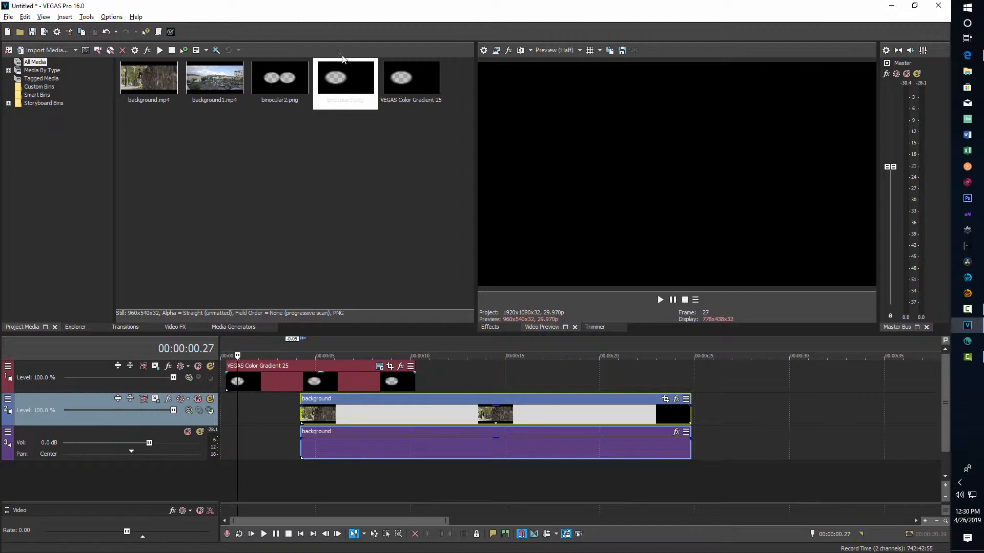
Save the gradient's current settings as a generator preset named Binocular4 and close the generator settings.
{"action": "left_click", "coordinate": [379, 366]}
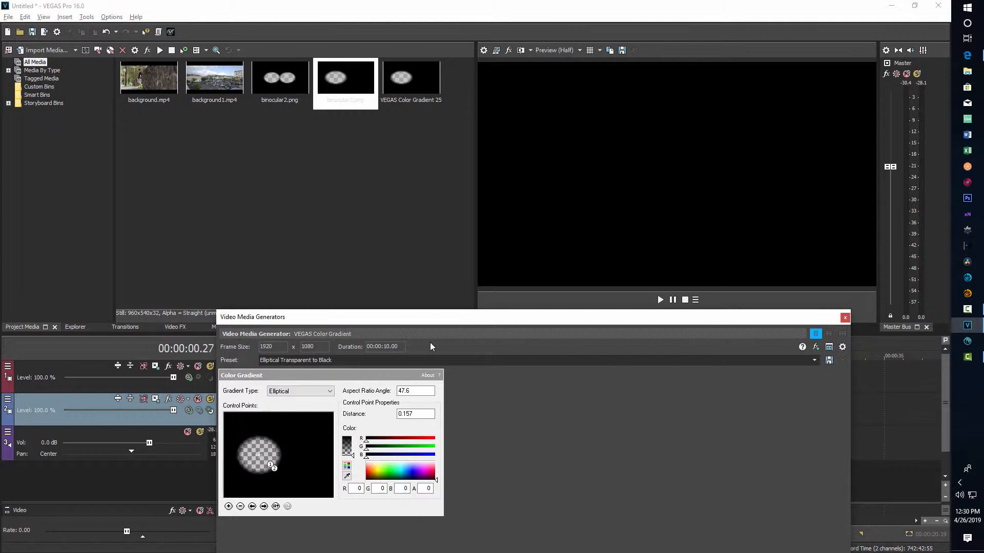
{"action": "left_click_drag", "start_coordinate": [344, 361], "coordinate": [197, 353]}
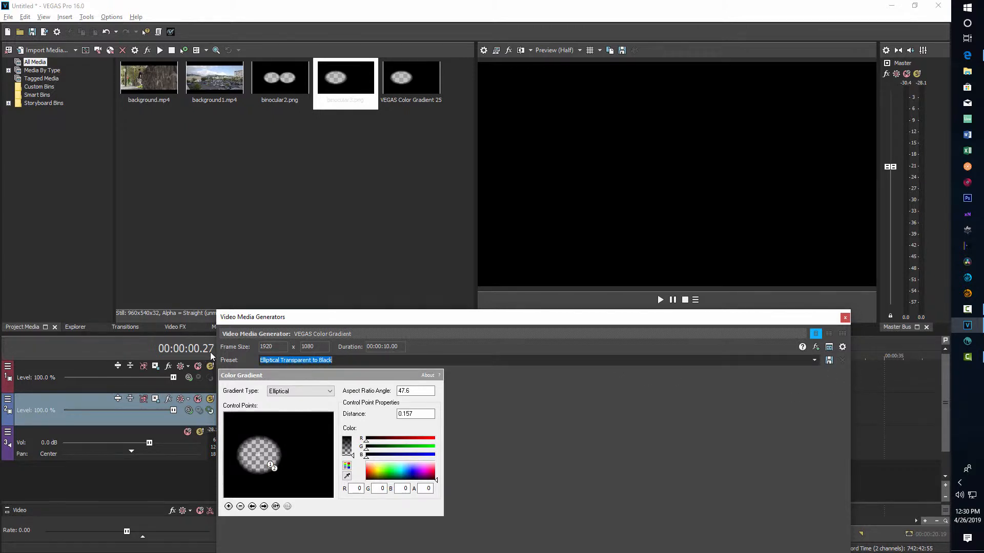
{"action": "type", "text": "Binoc"}
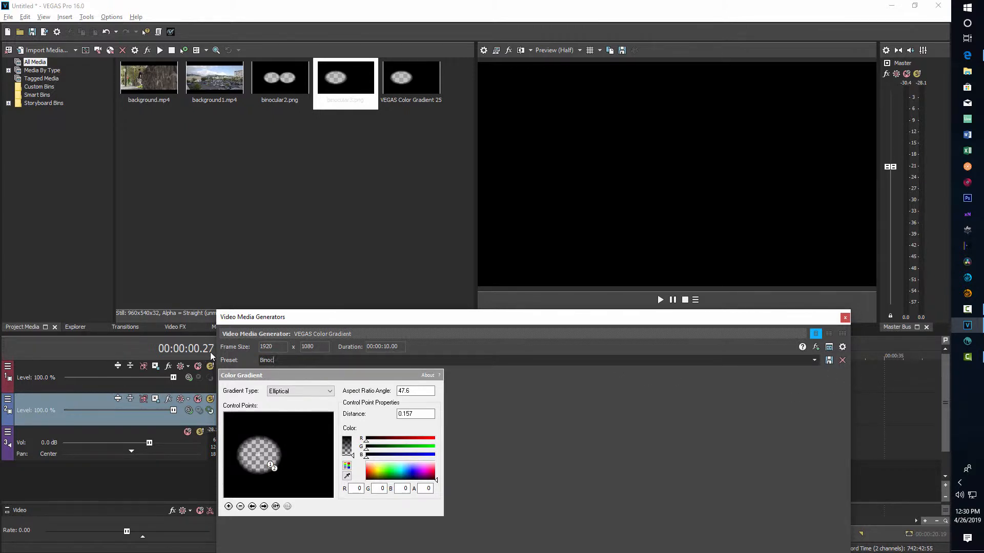
{"action": "type", "text": "ular"}
{"action": "type", "text": "4"}
{"action": "left_click", "coordinate": [845, 318]}
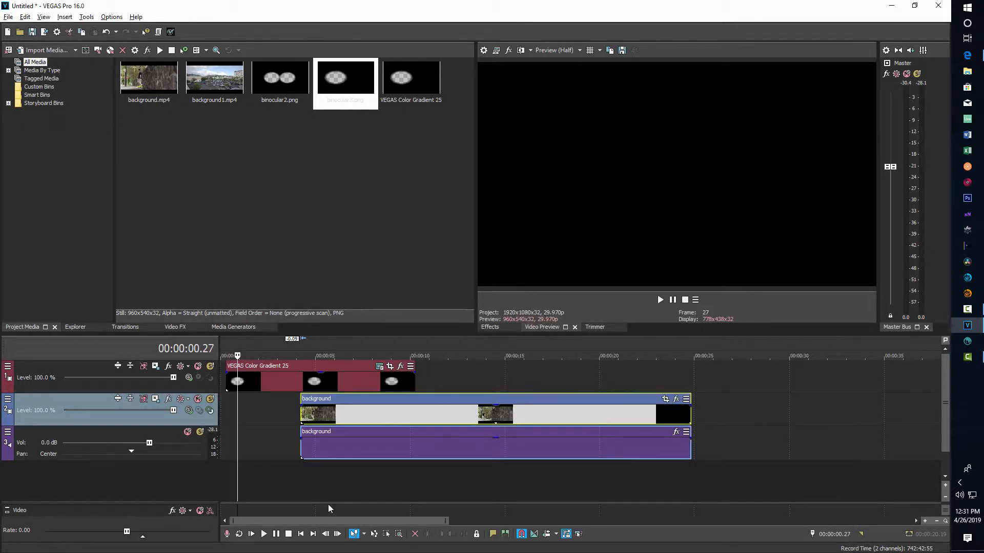
Move the background clip back to the start of the timeline and delete the gradient event above it.
{"action": "left_click_drag", "start_coordinate": [374, 409], "coordinate": [300, 408]}
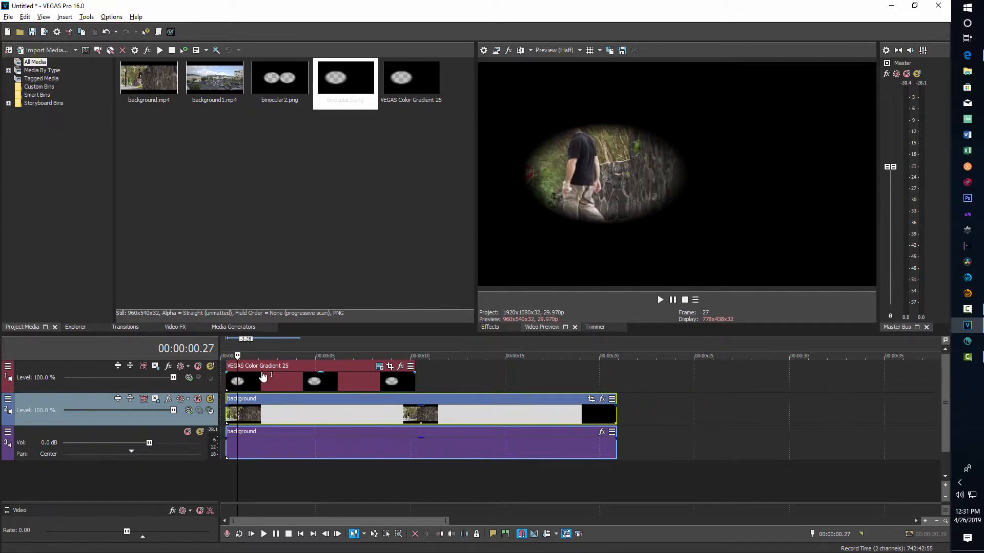
{"action": "left_click", "coordinate": [281, 379]}
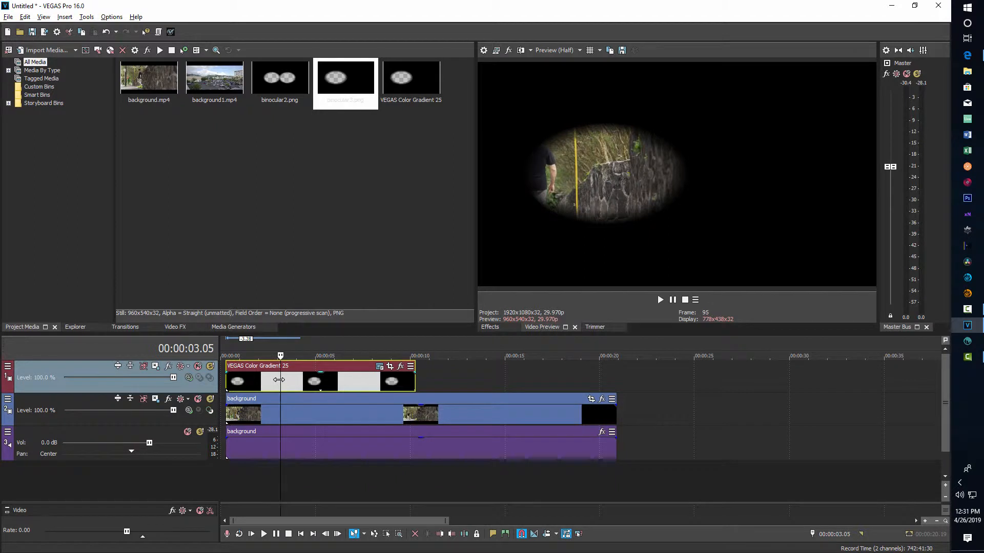
{"action": "key", "text": "Delete"}
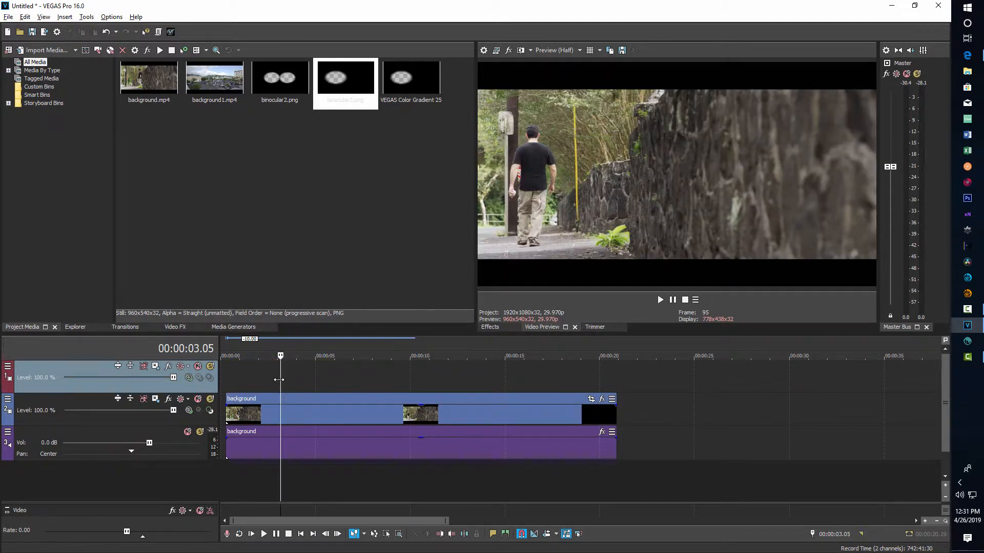
Add a video track at the top and place binocular3.png on the empty track beneath it, extended to the background clip's full length.
{"action": "key", "text": "ctrl+shift+q"}
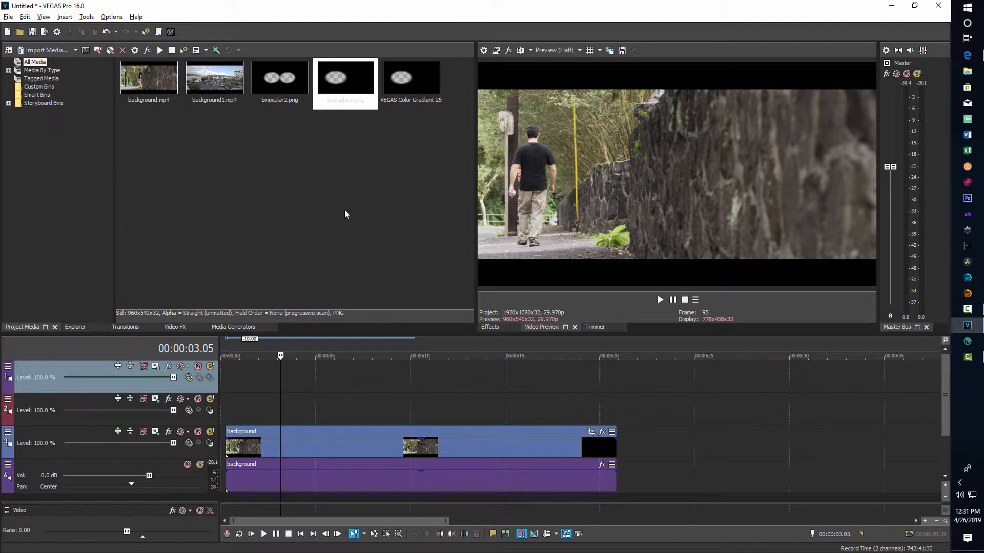
{"action": "left_click_drag", "start_coordinate": [351, 87], "coordinate": [232, 411]}
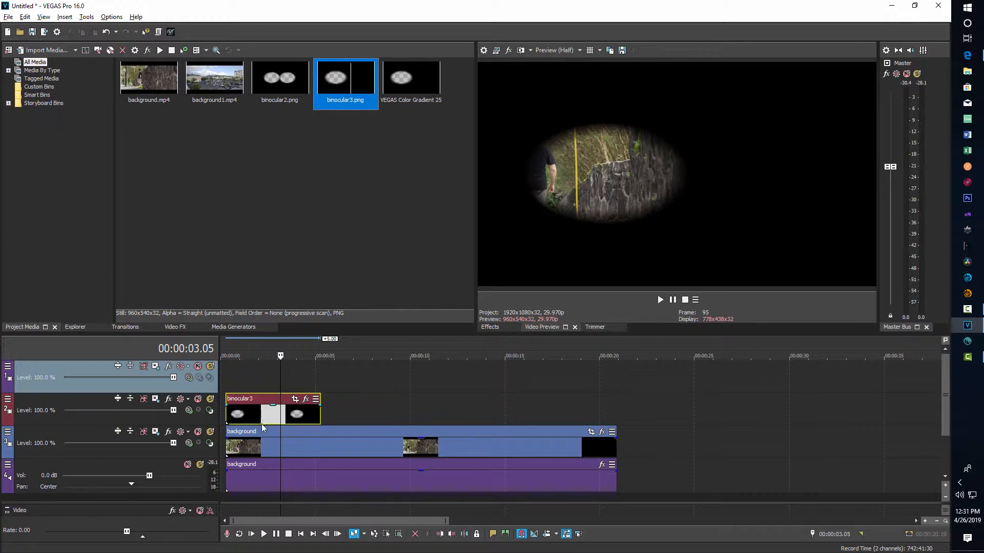
{"action": "left_click_drag", "start_coordinate": [320, 416], "coordinate": [615, 415]}
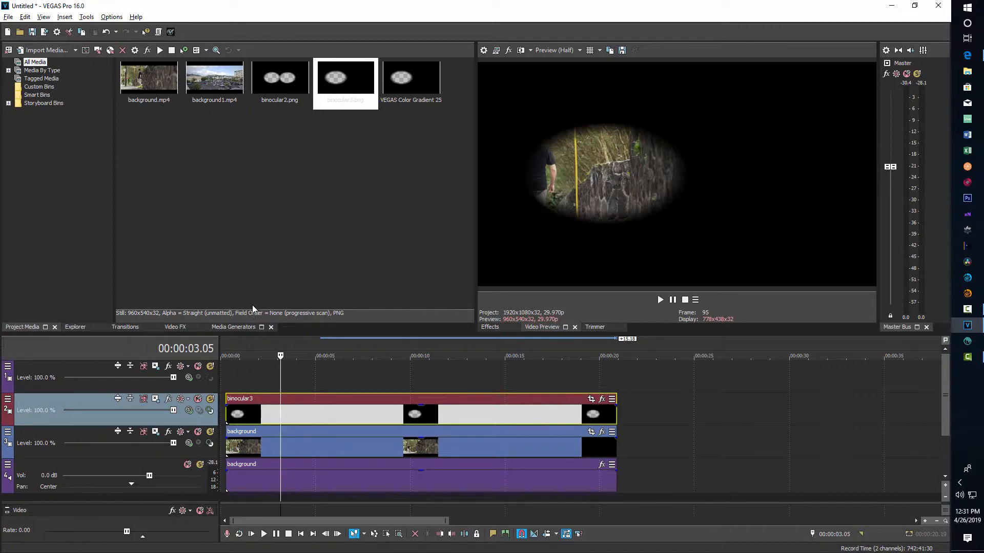
Add an Elliptical Transparent to Black color gradient at the start of the top track and apply the Binocular4 preset to it.
{"action": "left_click", "coordinate": [241, 328]}
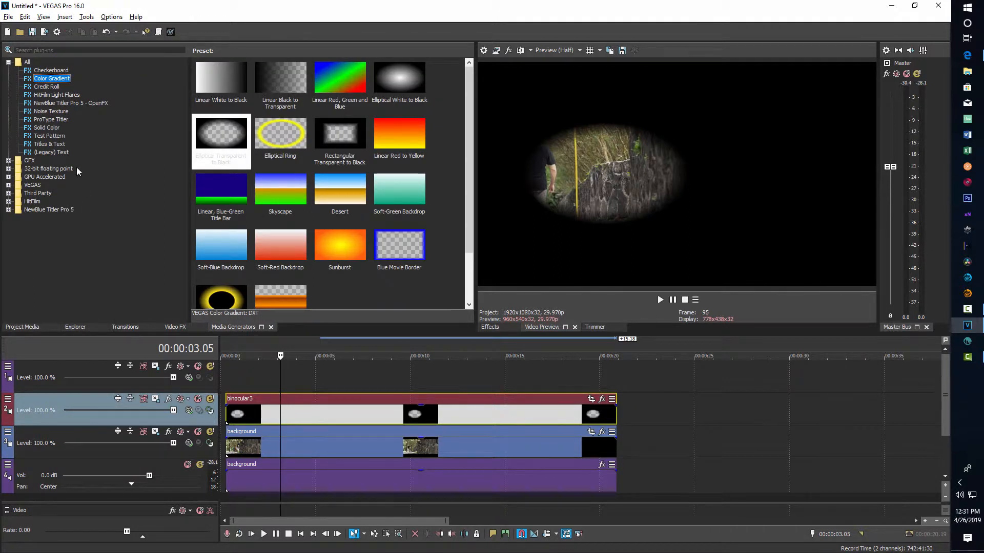
{"action": "left_click", "coordinate": [216, 135]}
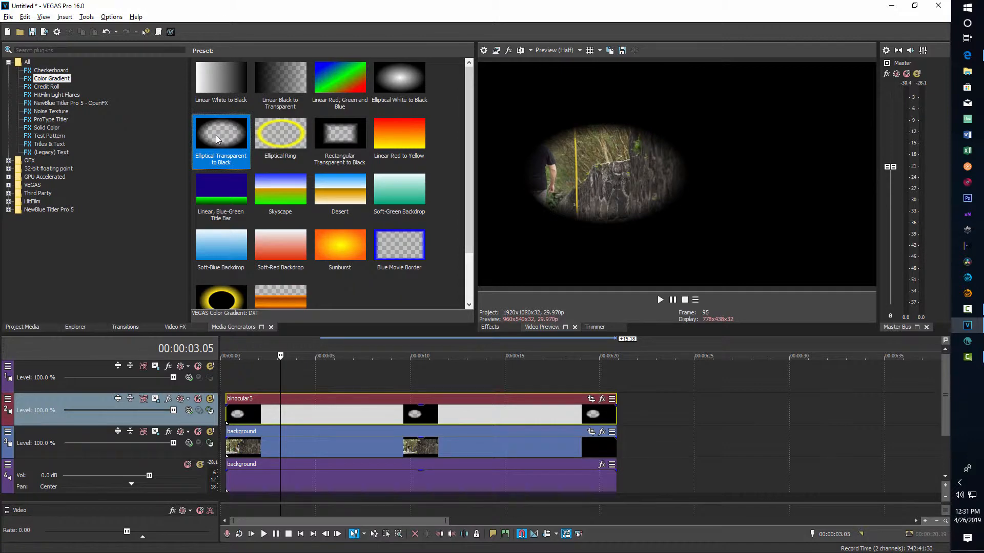
{"action": "left_click_drag", "start_coordinate": [216, 136], "coordinate": [233, 383]}
{"action": "left_click_drag", "start_coordinate": [415, 353], "coordinate": [380, 142]}
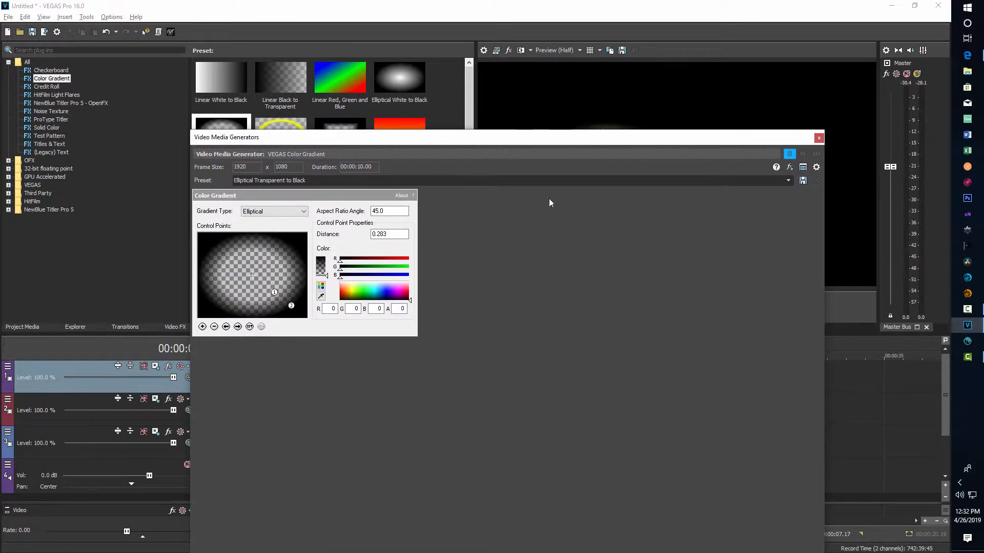
{"action": "left_click", "coordinate": [788, 181]}
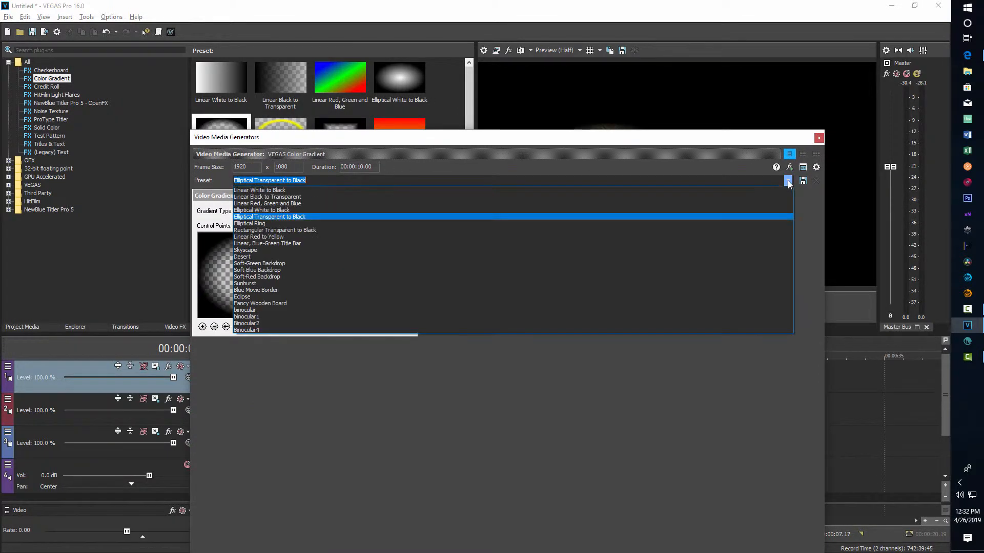
{"action": "left_click", "coordinate": [255, 330]}
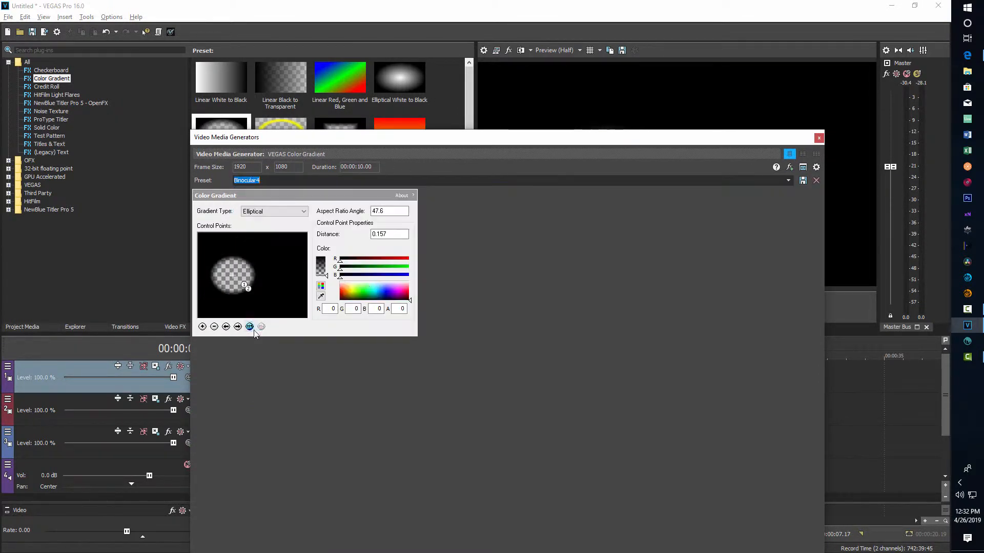
{"action": "left_click", "coordinate": [820, 139]}
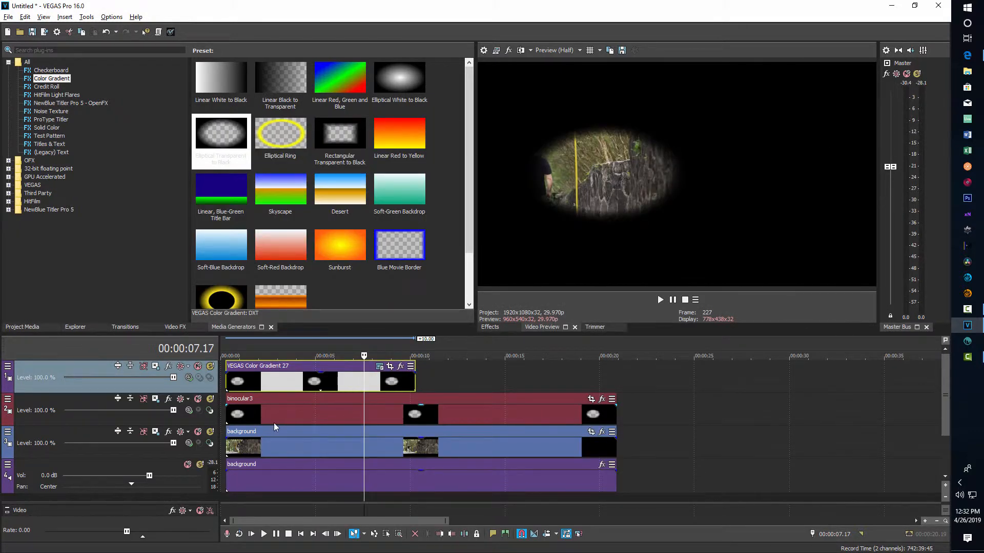
Move the new gradient's centre to the opposite side of the frame, at about X 0.807, Y 0.474.
{"action": "left_click", "coordinate": [379, 366]}
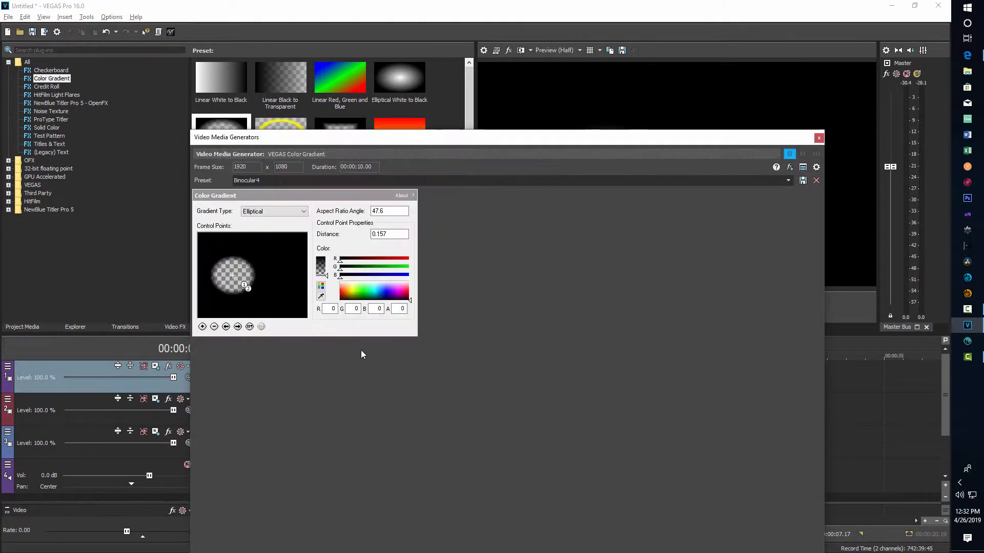
{"action": "left_click_drag", "start_coordinate": [563, 136], "coordinate": [730, 285]}
{"action": "left_click_drag", "start_coordinate": [407, 423], "coordinate": [455, 425]}
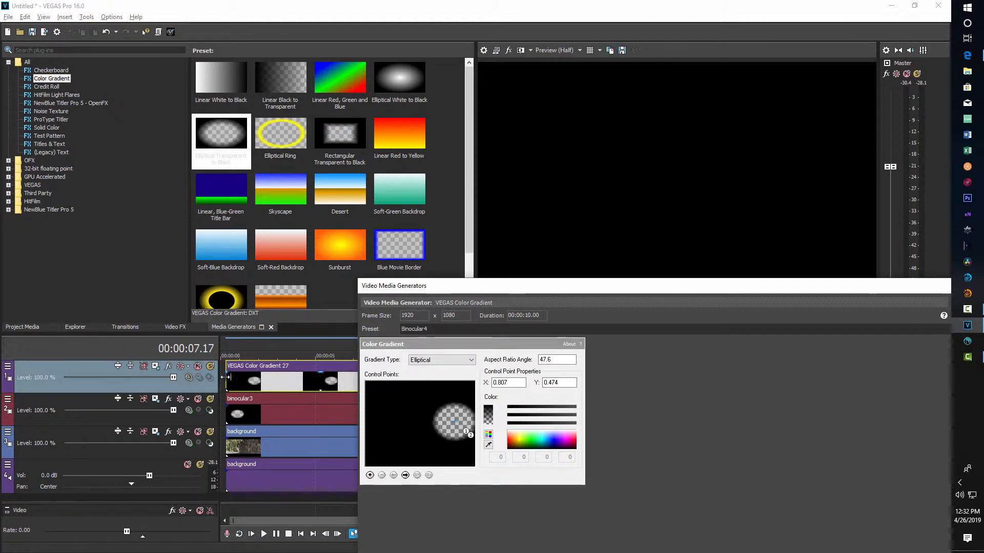
Set the top gradient track's compositing mode to Multiply (Mask), keeping the generator settings open clear of the preview.
{"action": "left_click", "coordinate": [188, 378]}
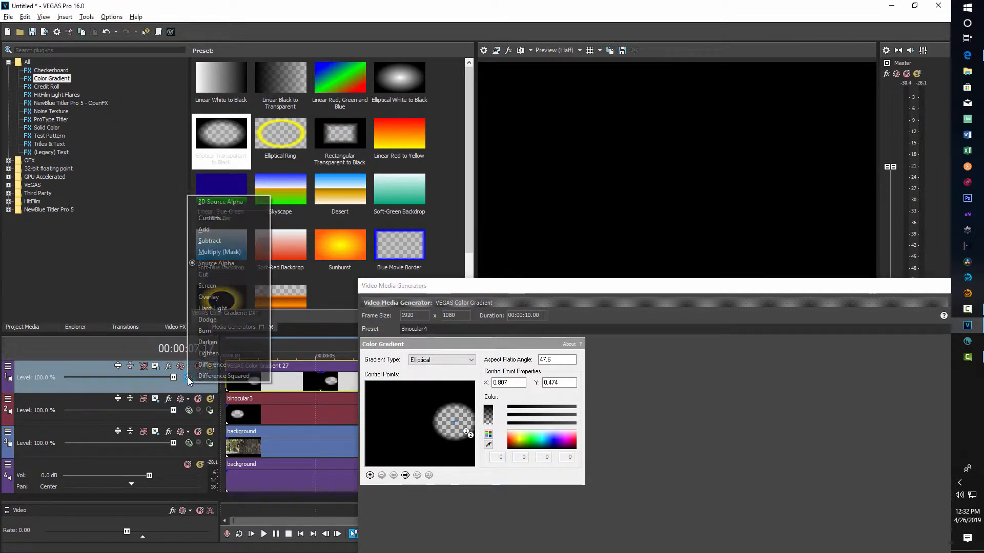
{"action": "left_click", "coordinate": [214, 256]}
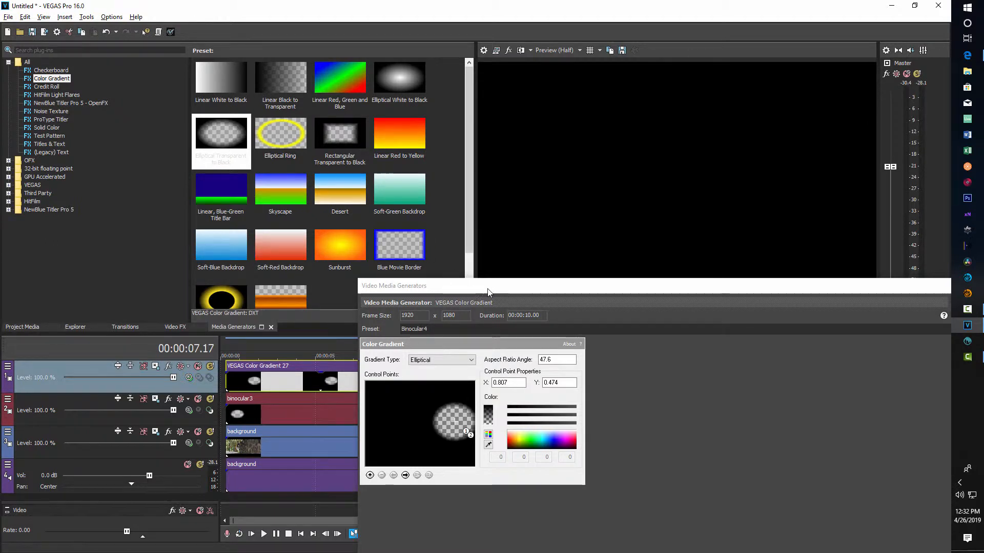
{"action": "left_click_drag", "start_coordinate": [478, 285], "coordinate": [573, 355]}
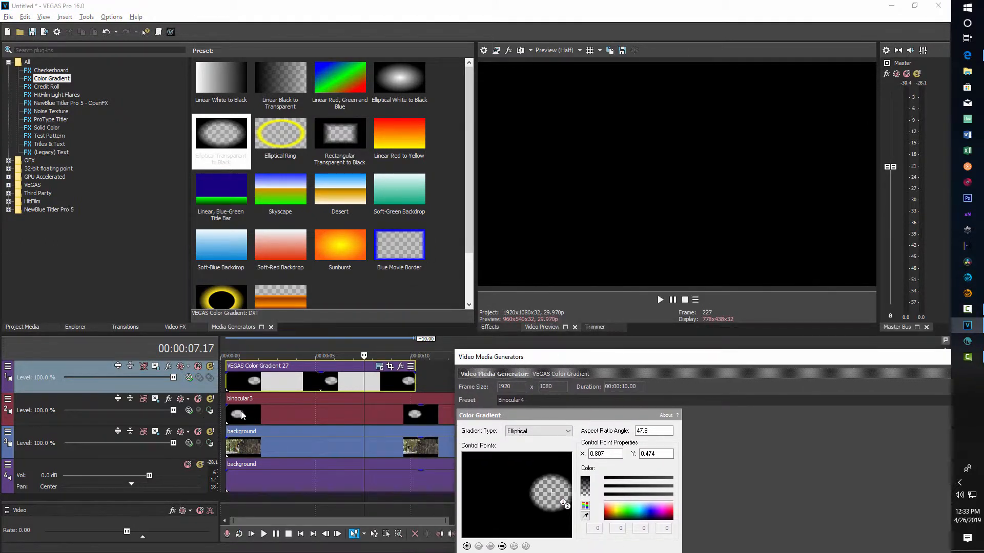
Make the binocular3 track a compositing child of the gradient track and show the grid over the preview.
{"action": "left_click", "coordinate": [262, 410]}
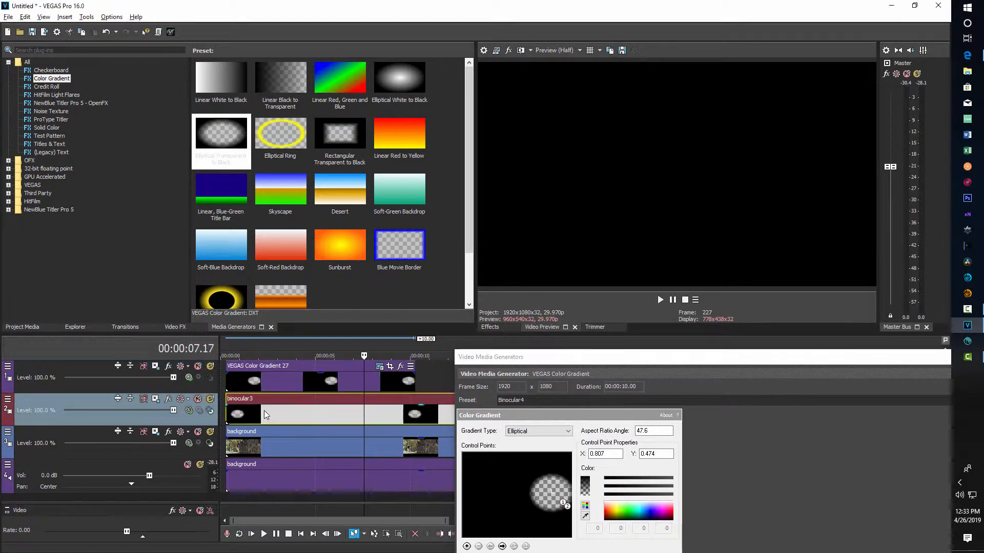
{"action": "left_click", "coordinate": [209, 410]}
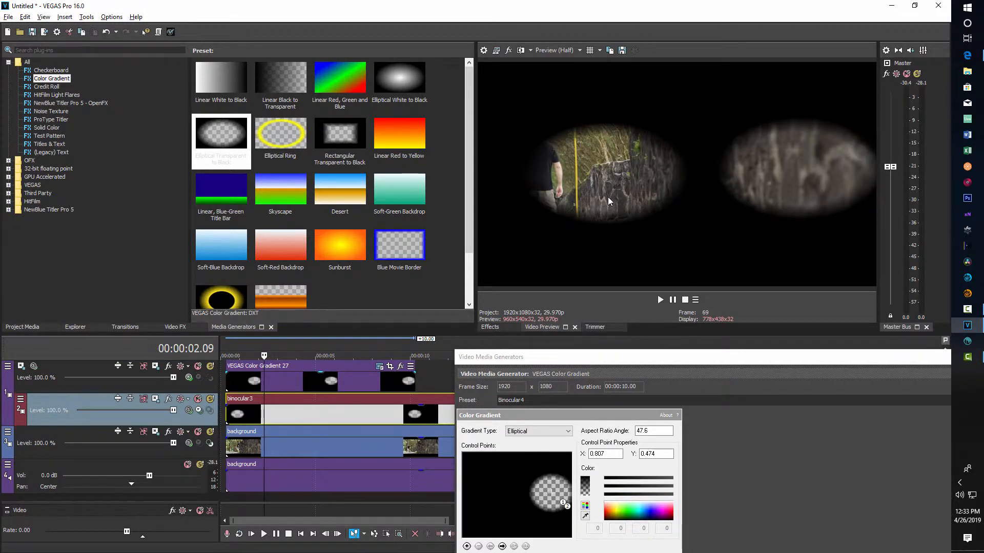
{"action": "left_click", "coordinate": [590, 50]}
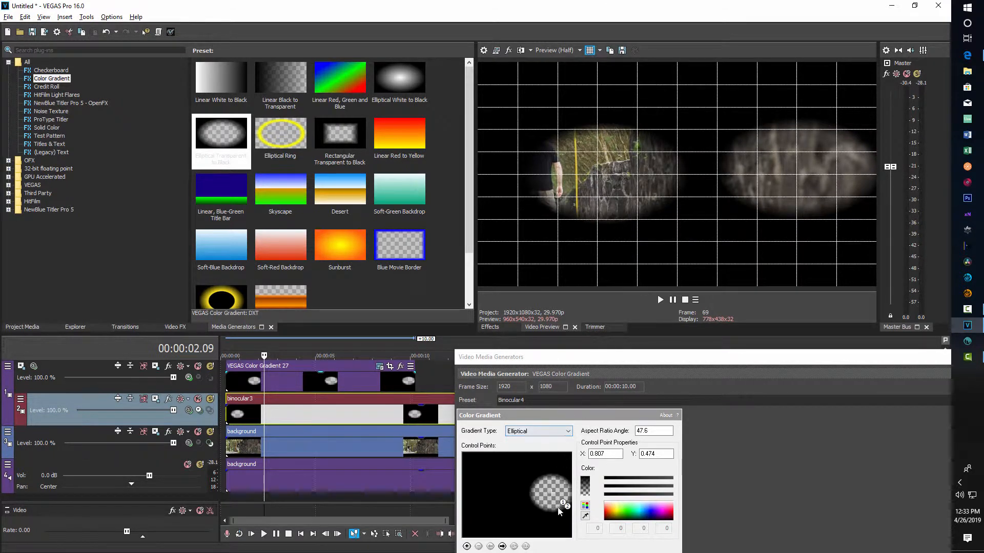
Move the gradient's centre to about X 0.683, Y 0.497 so the two ellipses meet, hide the preview grid and close the generator settings.
{"action": "left_click_drag", "start_coordinate": [556, 501], "coordinate": [539, 498]}
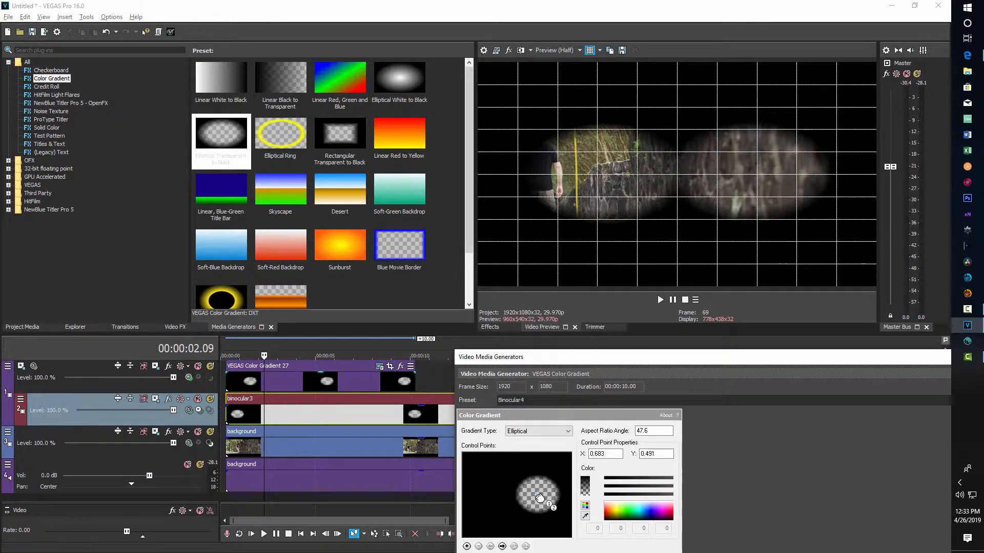
{"action": "left_click_drag", "start_coordinate": [540, 498], "coordinate": [539, 499]}
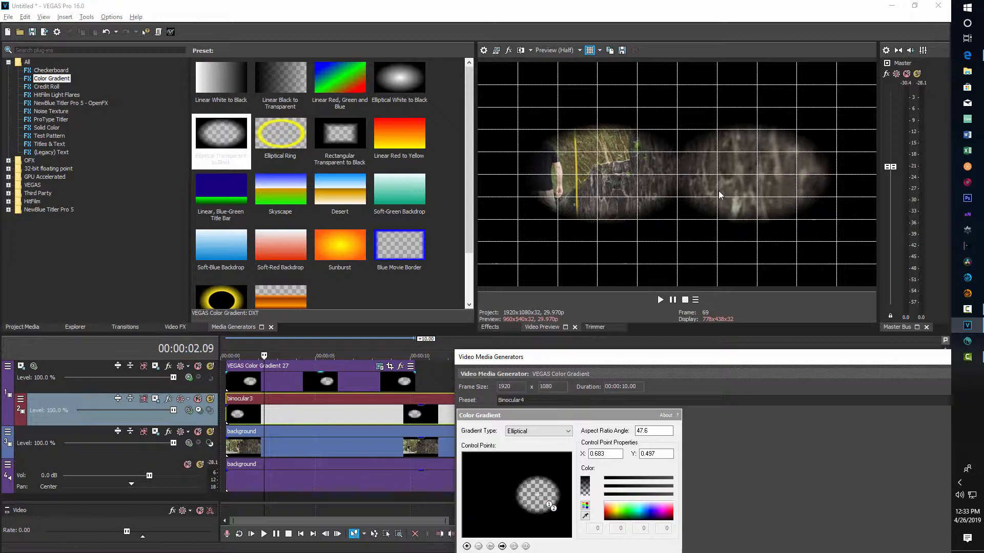
{"action": "left_click", "coordinate": [591, 51]}
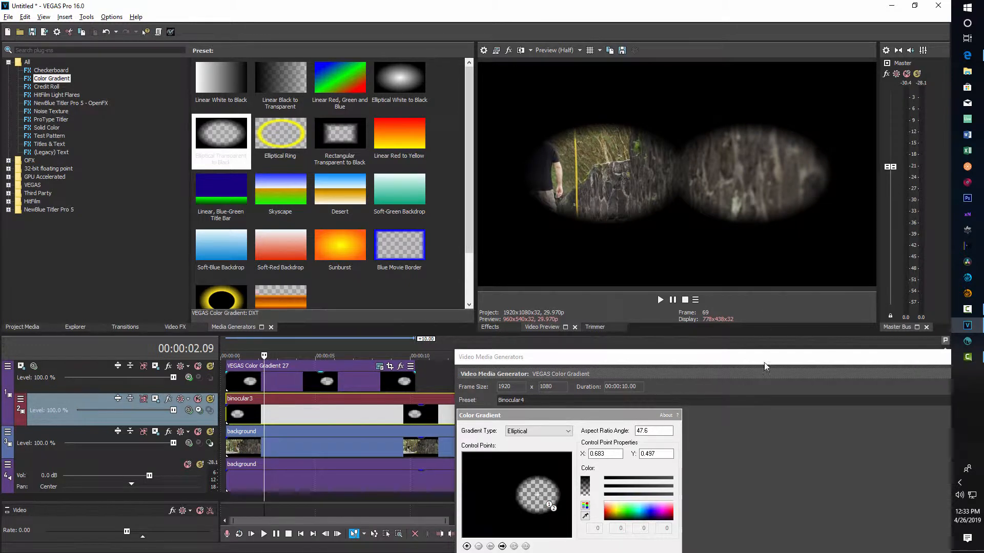
{"action": "left_click_drag", "start_coordinate": [772, 362], "coordinate": [566, 362]}
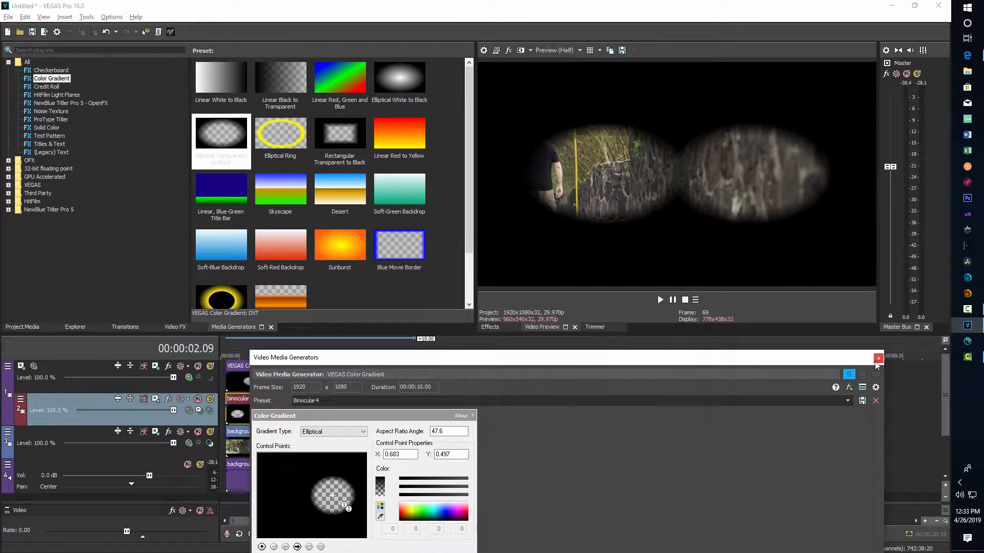
{"action": "left_click", "coordinate": [875, 361]}
Move the background clip clear of the masks and save a preview snapshot to the Desktop as the PNG file binoculars.
{"action": "left_click_drag", "start_coordinate": [328, 446], "coordinate": [616, 442]}
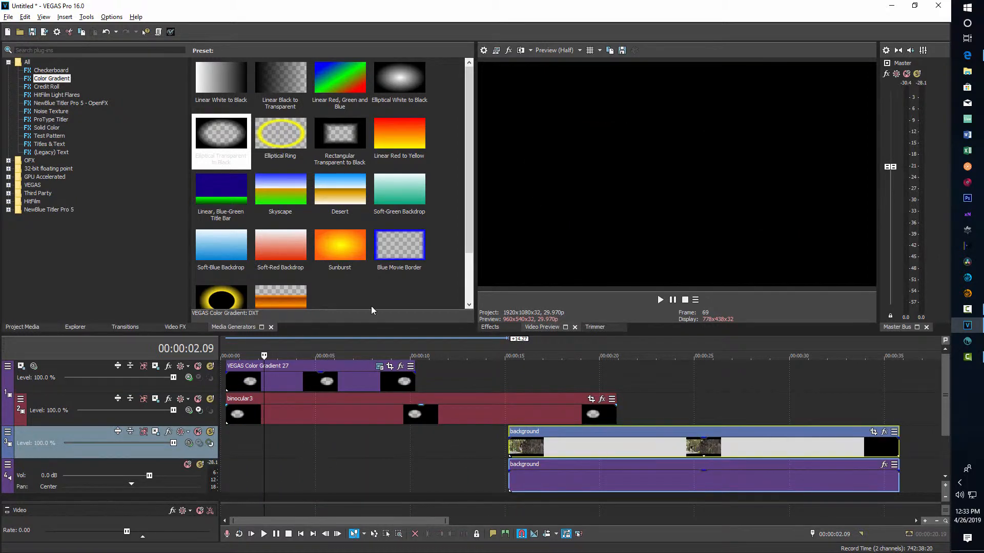
{"action": "left_click", "coordinate": [622, 49]}
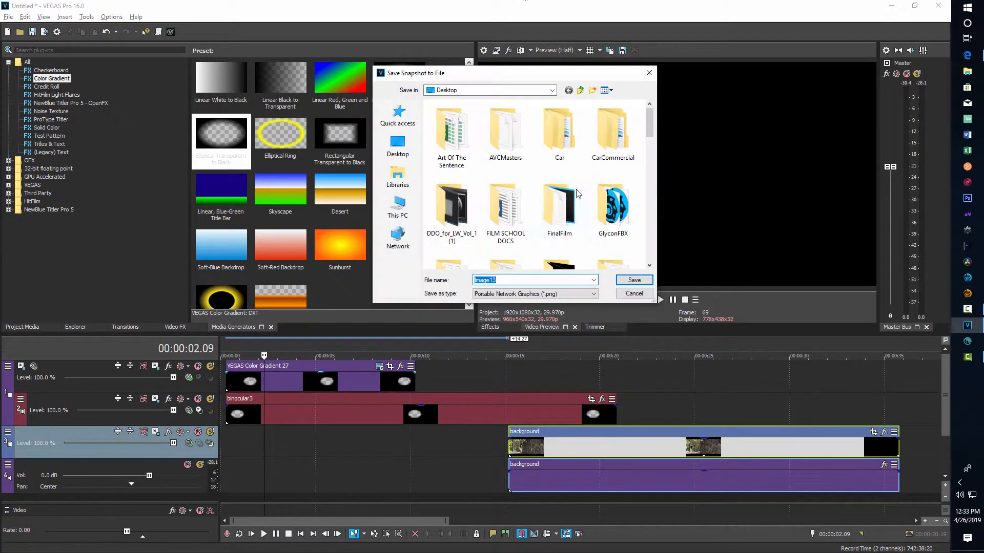
{"action": "type", "text": "bin"}
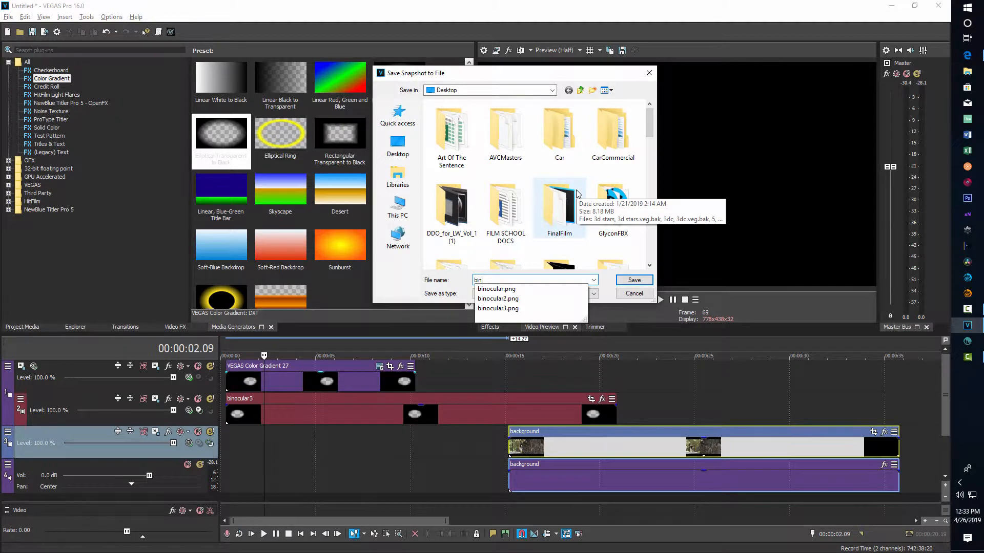
{"action": "type", "text": "oculars"}
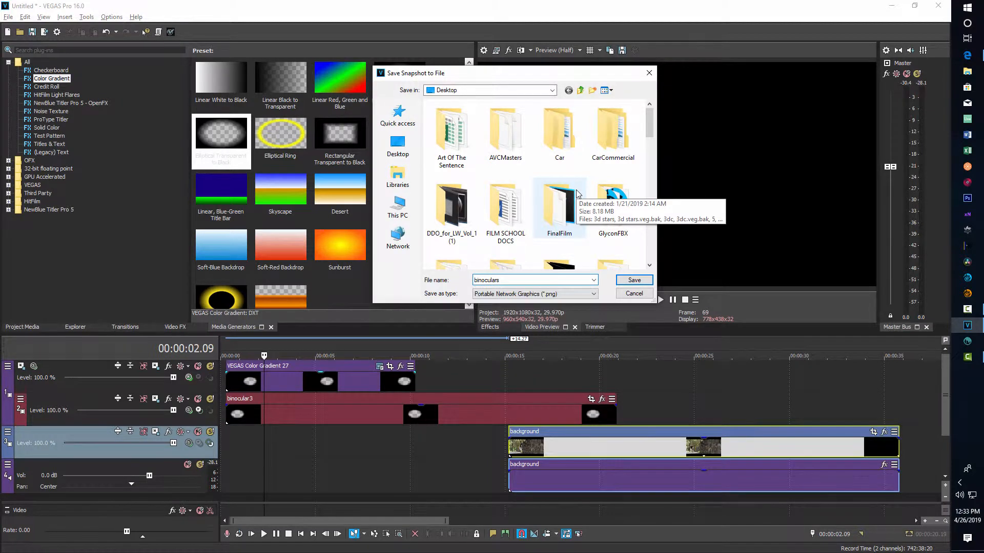
{"action": "left_click", "coordinate": [633, 281]}
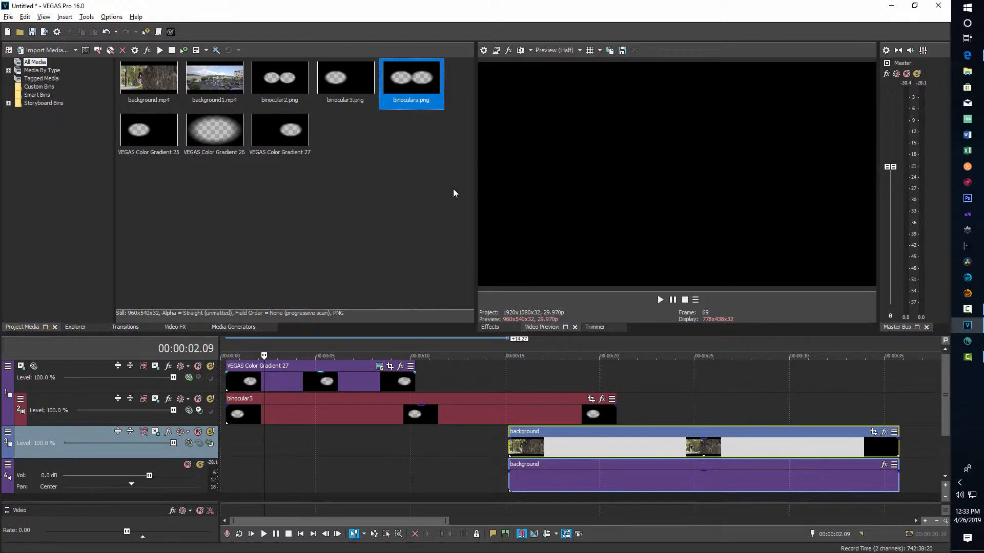
Delete the gradient and binocular3 tracks and move the background clip back to the start of the timeline.
{"action": "left_click", "coordinate": [138, 385]}
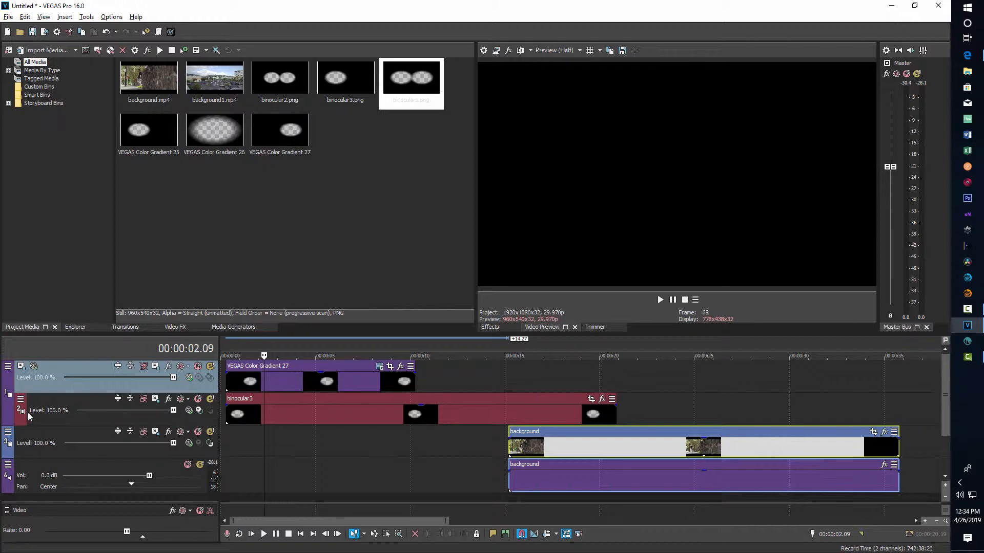
{"action": "left_click", "coordinate": [75, 422]}
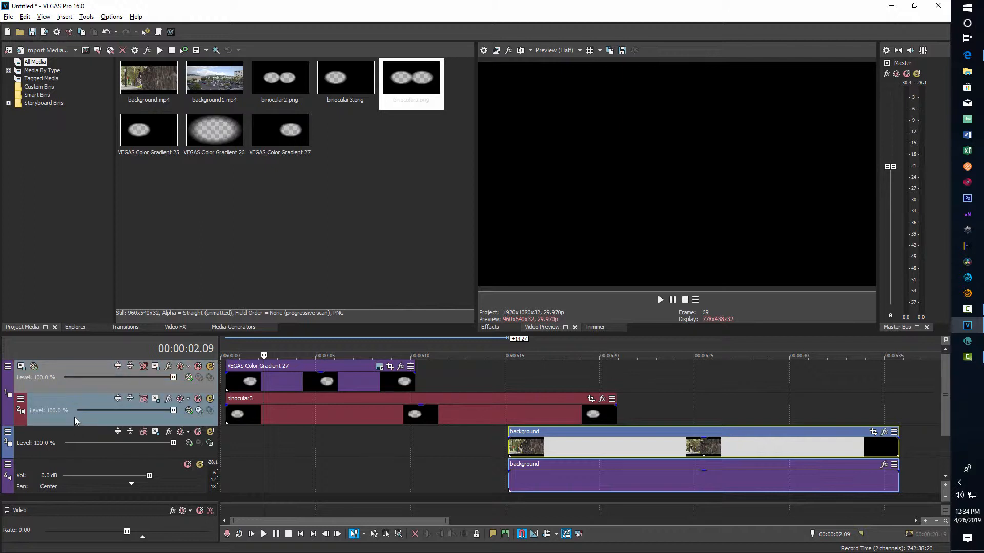
{"action": "key", "text": "Delete"}
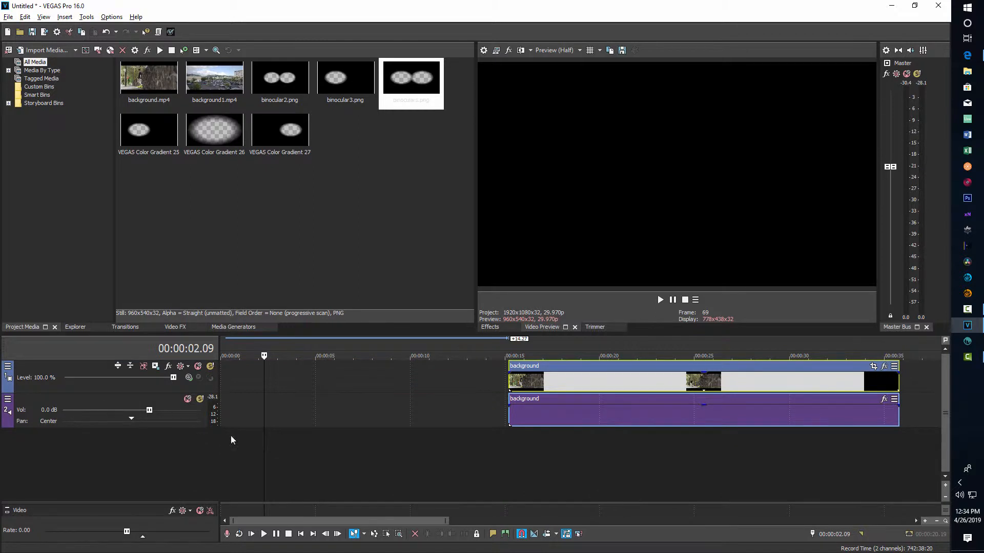
{"action": "left_click_drag", "start_coordinate": [593, 413], "coordinate": [303, 394]}
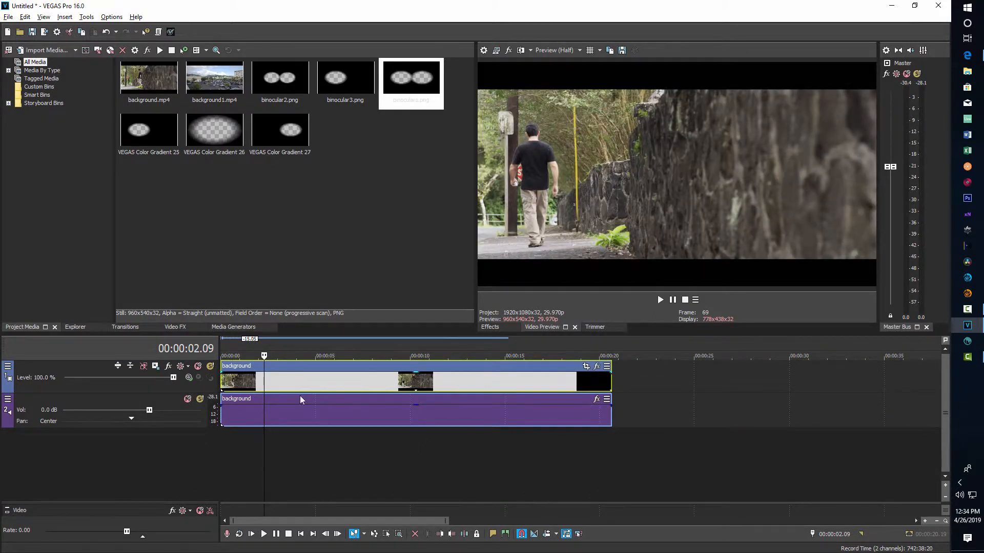
Place binoculars.png at the start of a new top video track and extend it to the background clip's full length.
{"action": "key", "text": "ctrl+shift+q"}
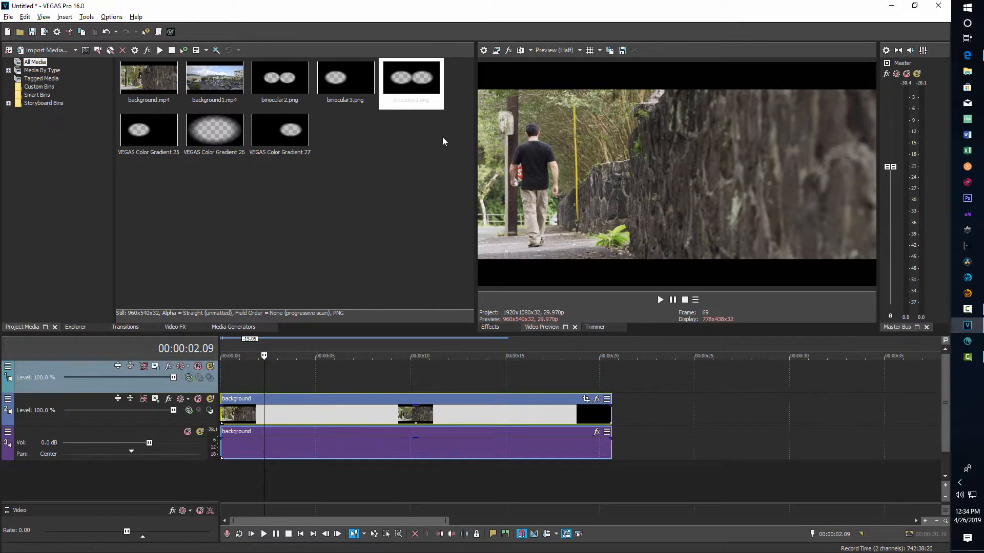
{"action": "left_click_drag", "start_coordinate": [430, 82], "coordinate": [224, 383]}
{"action": "left_click_drag", "start_coordinate": [318, 385], "coordinate": [611, 384]}
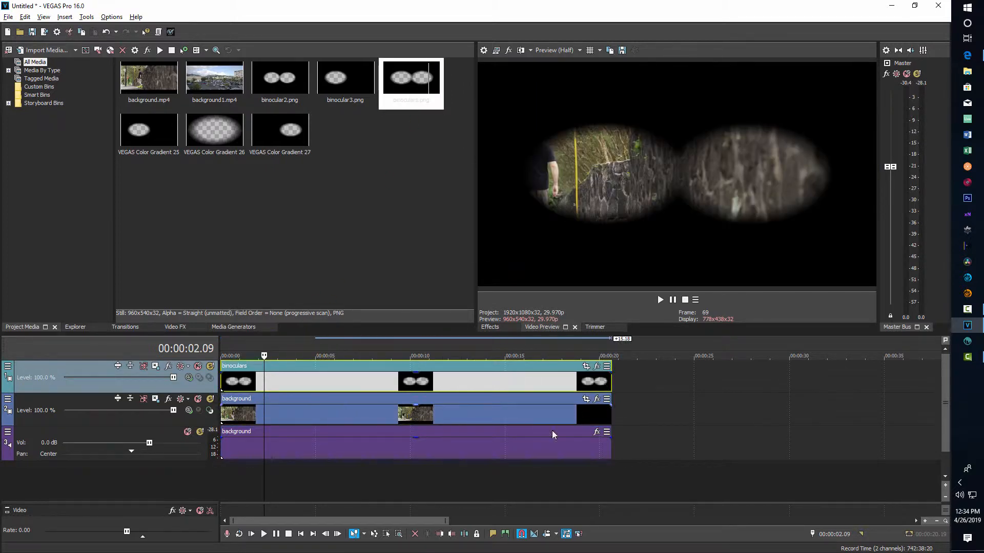
Try shifting and scaling the binoculars image in Pan/Crop at its first keyframe, restore the default framing and close the settings.
{"action": "left_click", "coordinate": [236, 476]}
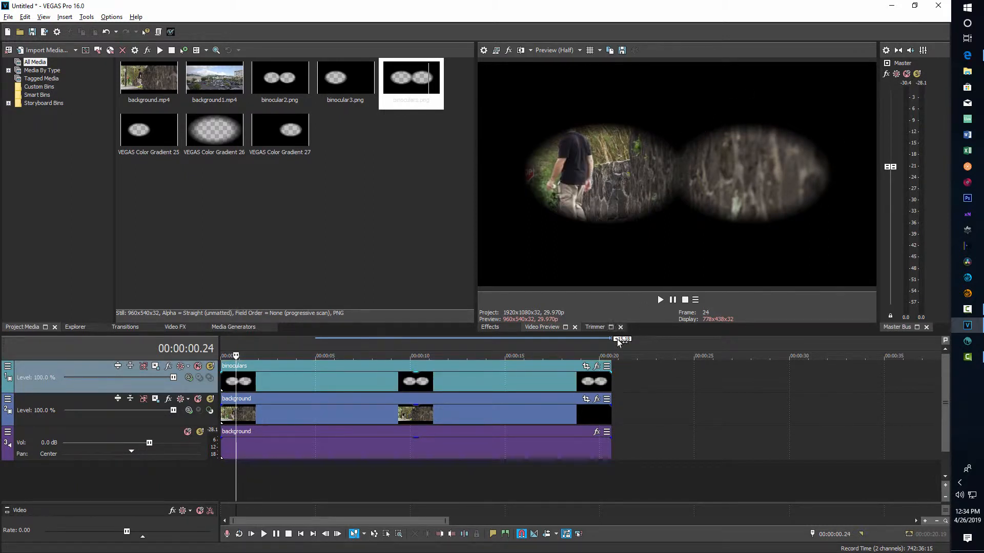
{"action": "left_click", "coordinate": [585, 366]}
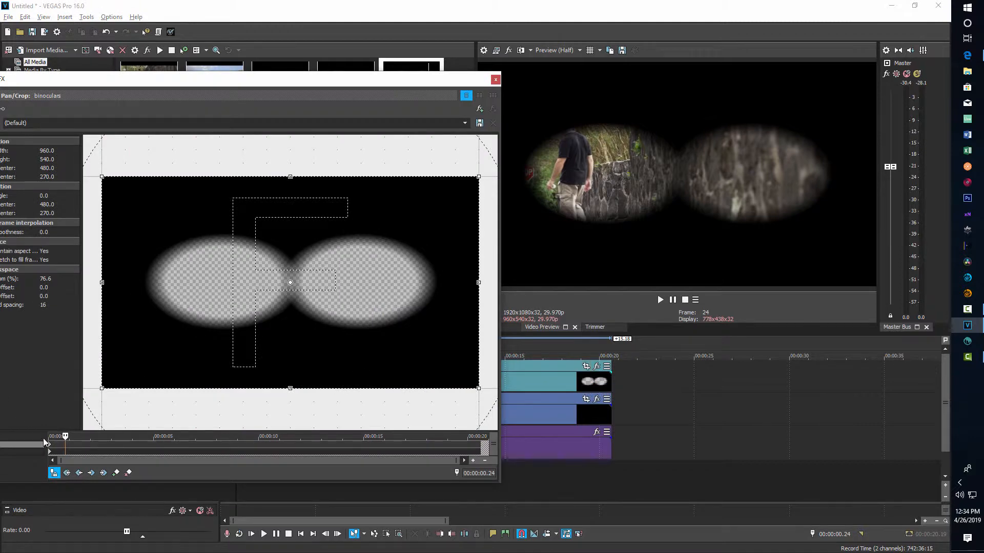
{"action": "left_click", "coordinate": [51, 450]}
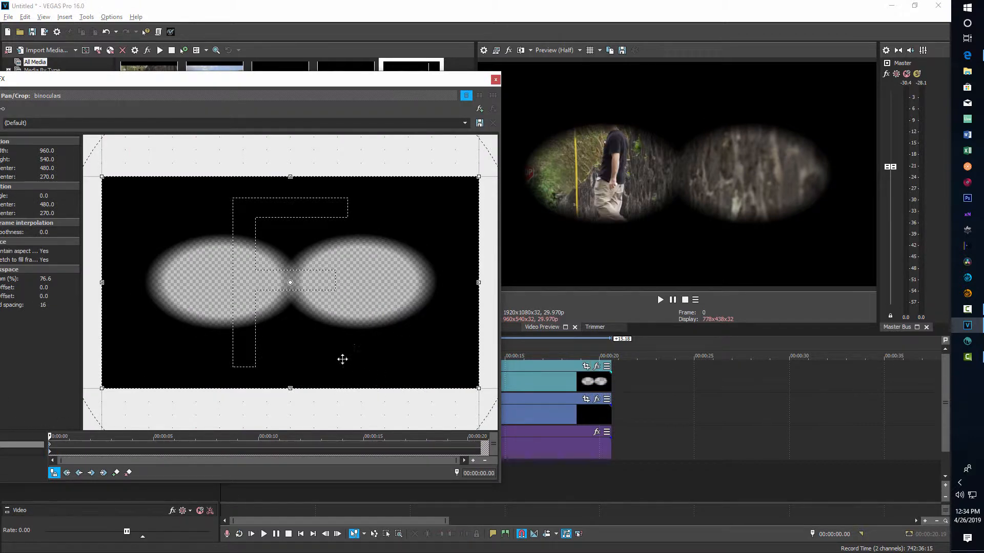
{"action": "left_click_drag", "start_coordinate": [384, 337], "coordinate": [384, 336]}
{"action": "right_click", "coordinate": [384, 336]}
{"action": "left_click", "coordinate": [403, 346]}
{"action": "left_click_drag", "start_coordinate": [402, 336], "coordinate": [366, 335]}
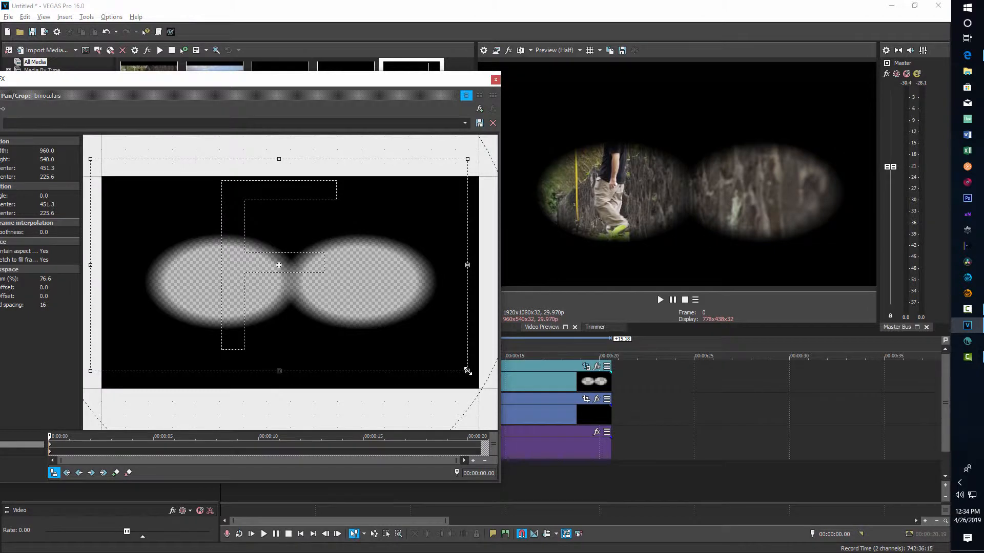
{"action": "left_click_drag", "start_coordinate": [468, 371], "coordinate": [396, 349]}
{"action": "right_click", "coordinate": [396, 350]}
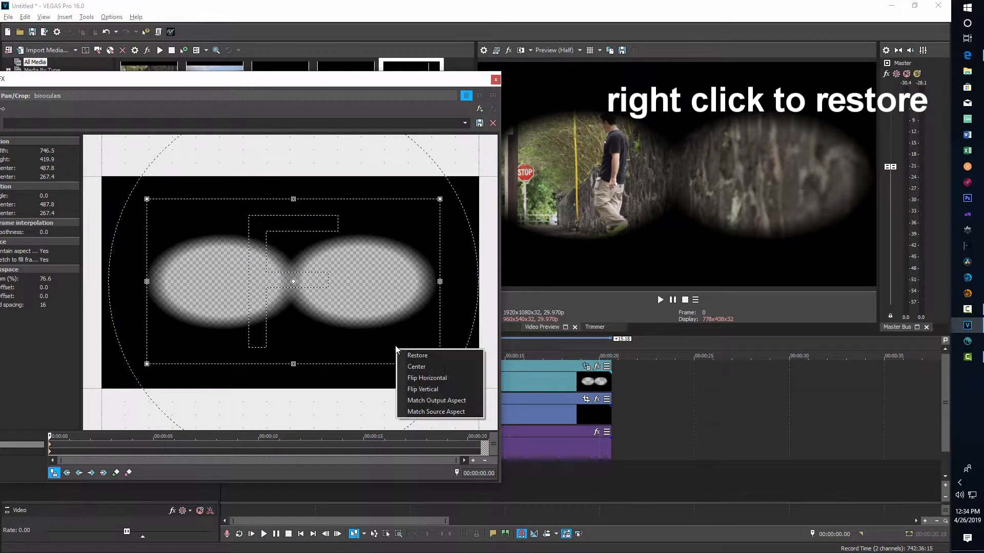
{"action": "left_click", "coordinate": [433, 356]}
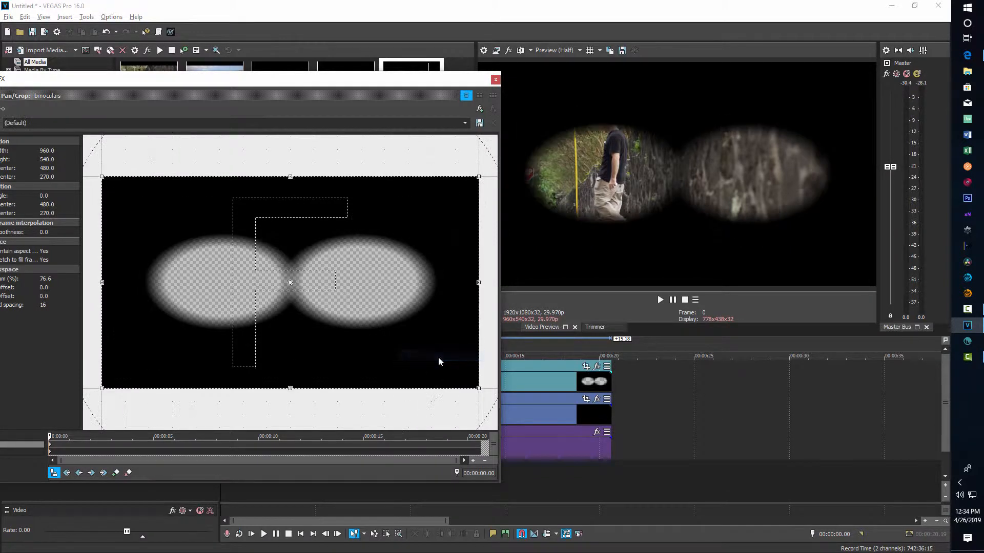
{"action": "left_click", "coordinate": [495, 80]}
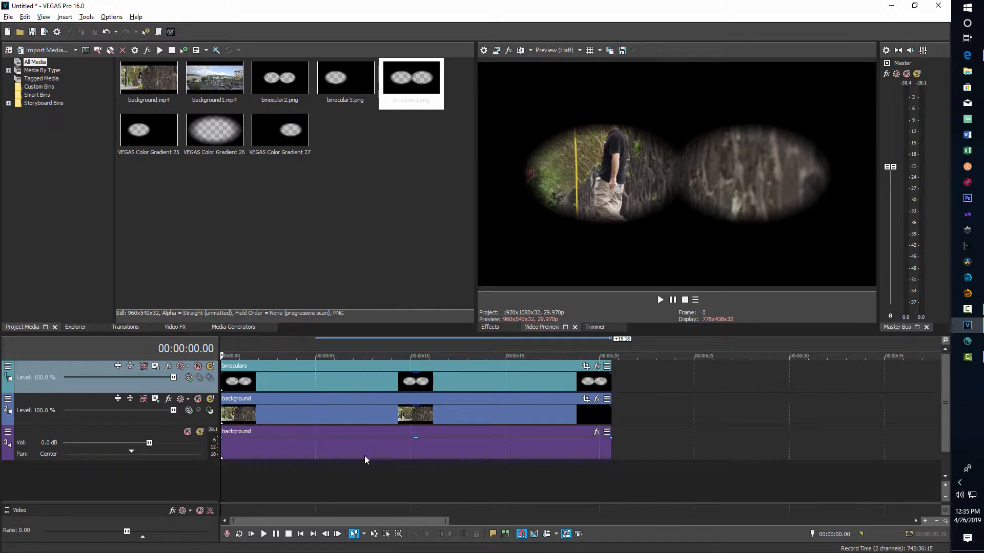
Play the timeline twice from the start to check the binocular mask over the background clip.
{"action": "scroll", "coordinate": [300, 482], "scroll_direction": "up", "scroll_amount": 2}
{"action": "scroll", "coordinate": [298, 478], "scroll_direction": "down", "scroll_amount": 1}
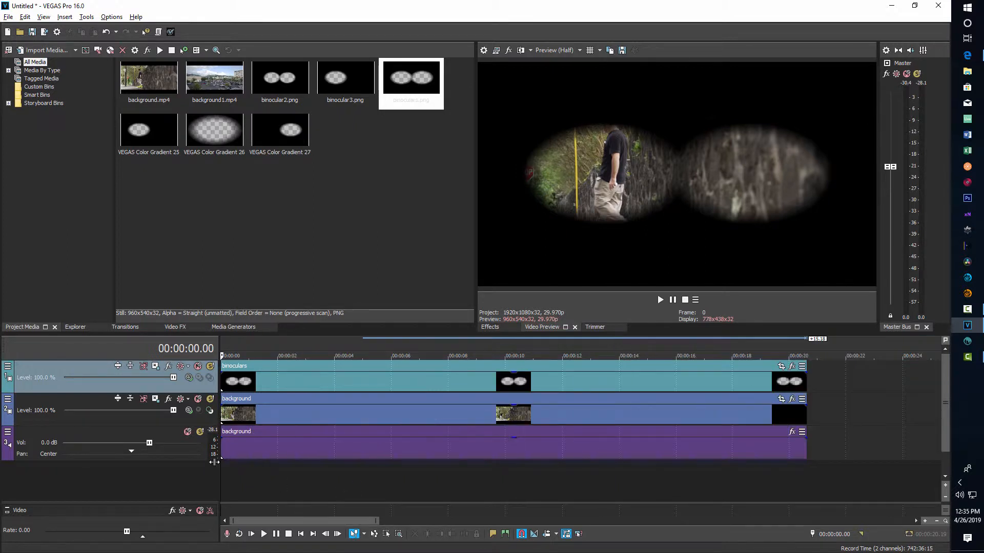
{"action": "key", "text": "space"}
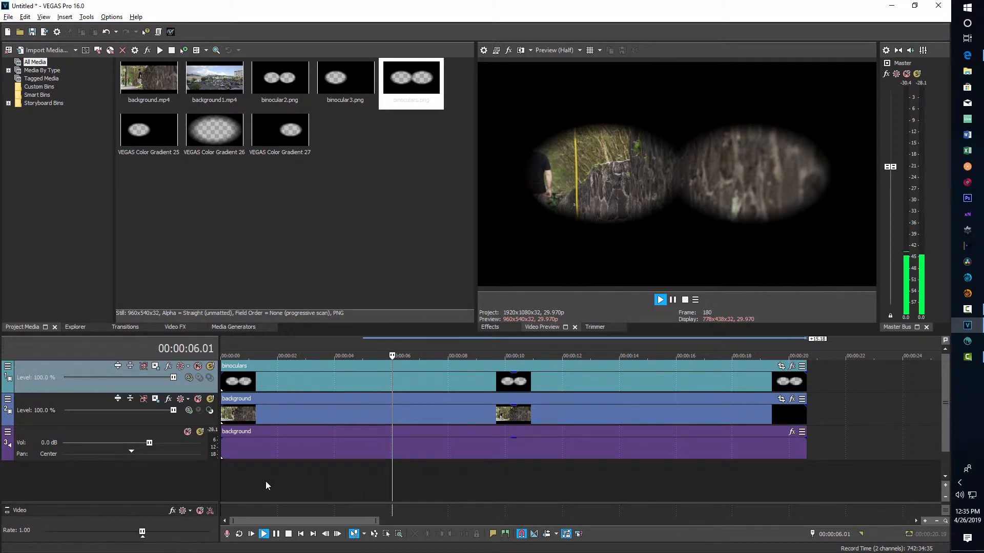
{"action": "key", "text": "space"}
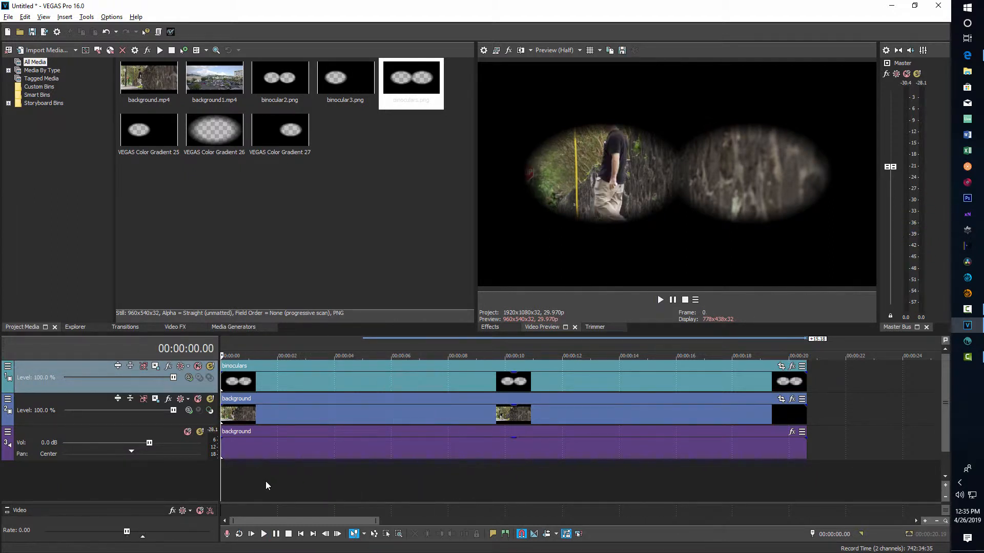
{"action": "key", "text": "space"}
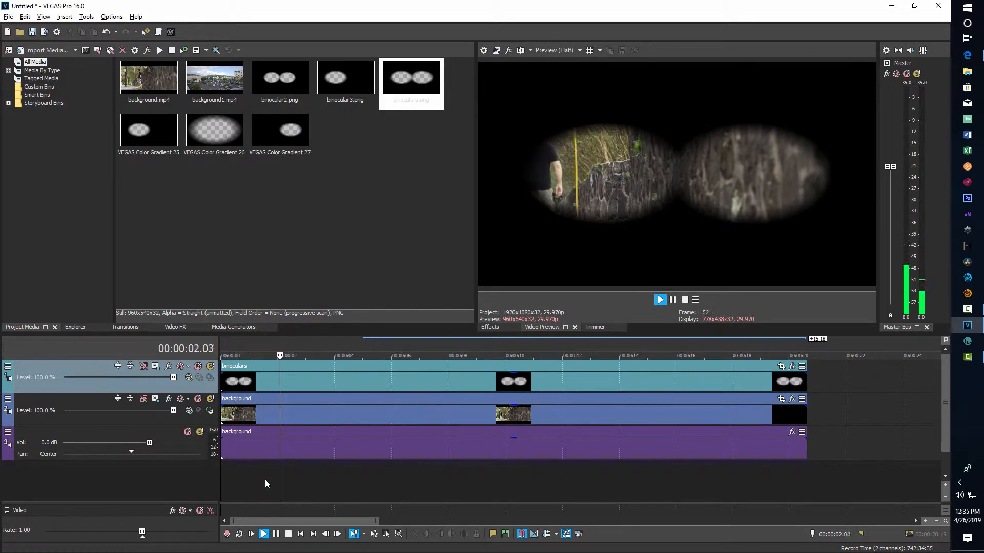
{"action": "key", "text": "space"}
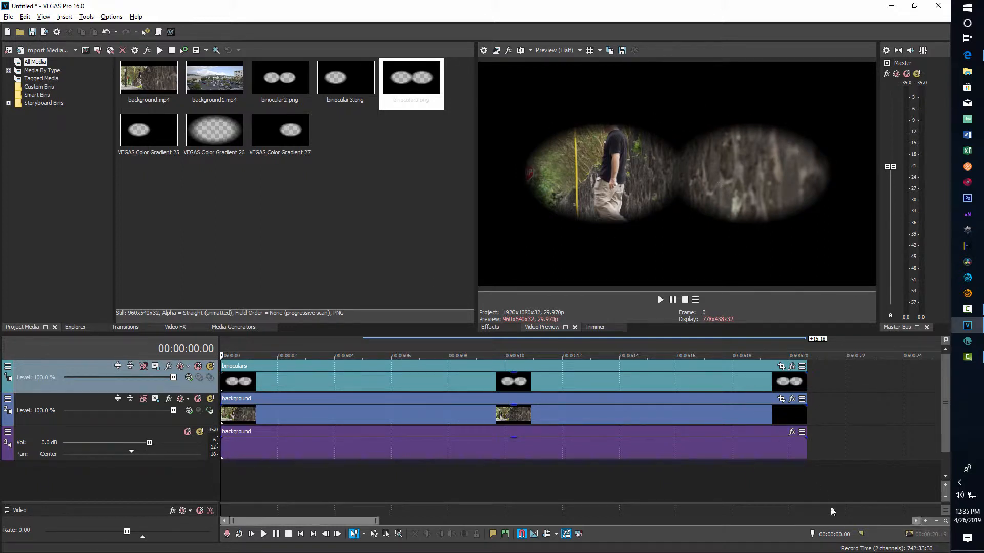
Enlarge the binoculars mask by shrinking its Pan/Crop frame around the two ellipses, and play back the result.
{"action": "left_click", "coordinate": [781, 367]}
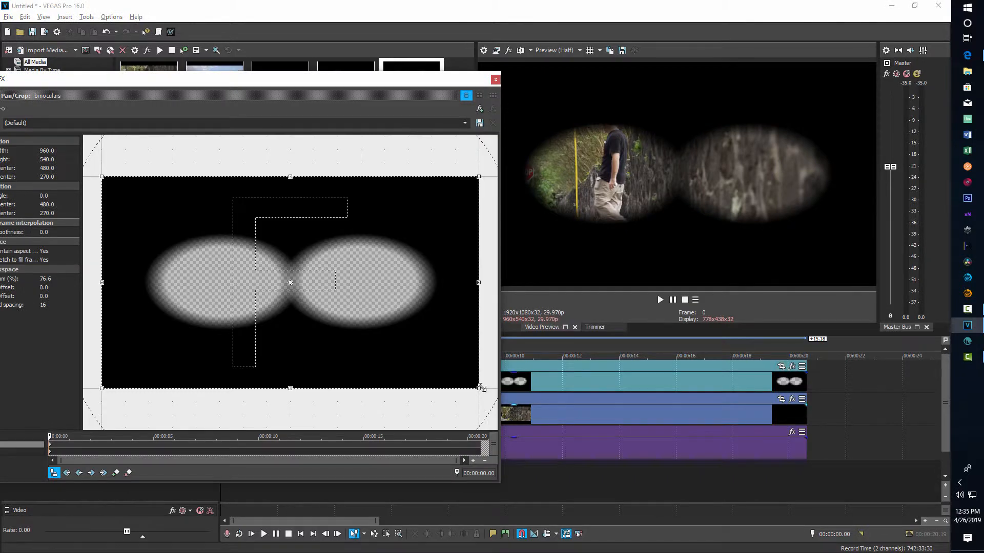
{"action": "left_click_drag", "start_coordinate": [477, 388], "coordinate": [473, 362]}
{"action": "left_click", "coordinate": [495, 79]}
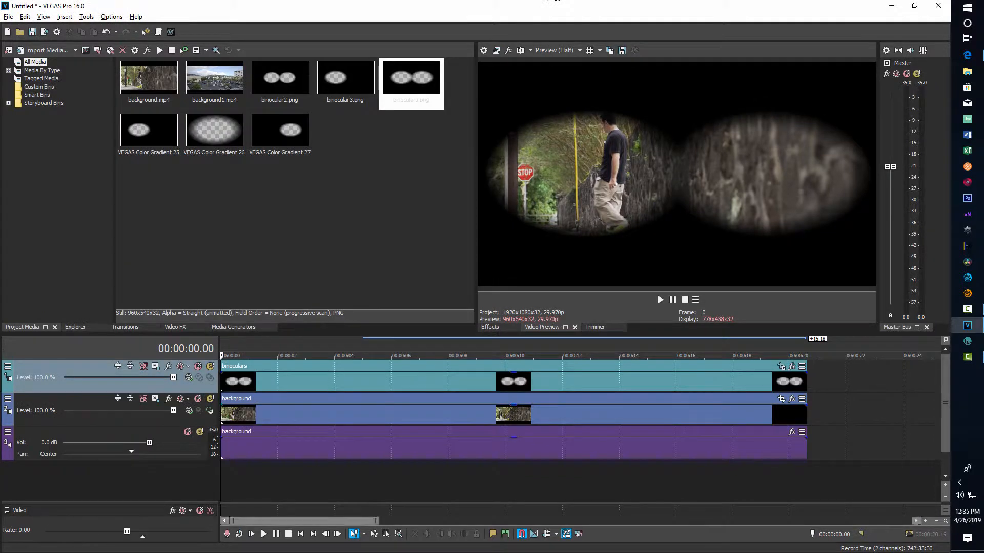
{"action": "key", "text": "space"}
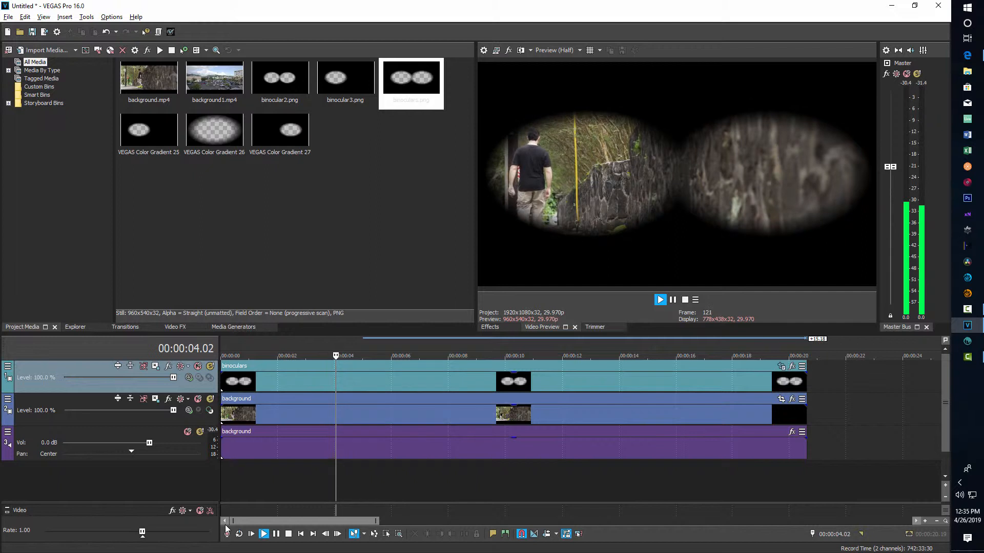
{"action": "key", "text": "space"}
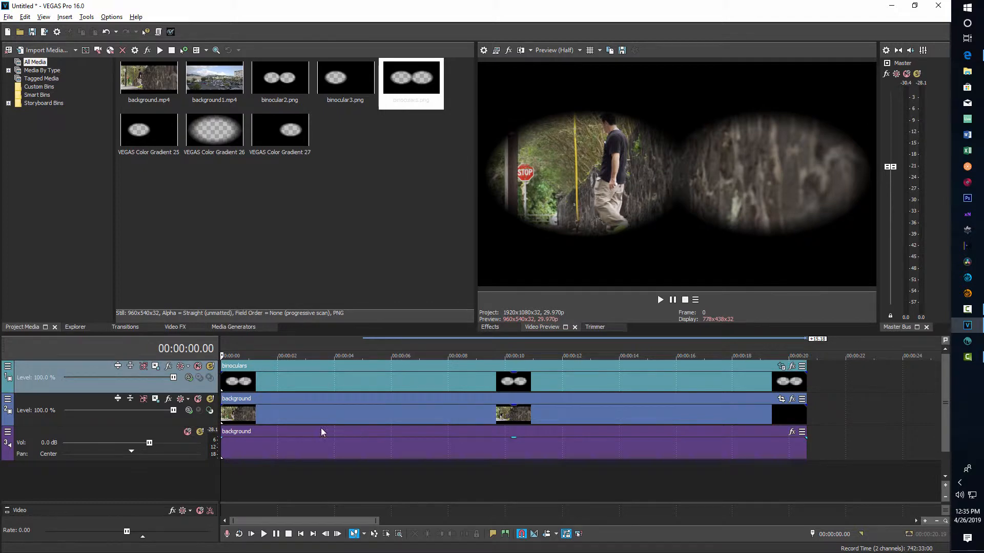
Open the background video's Track Motion at 00:00:02.13, try tilting the frame slightly, and reset its orientation angle to 0.
{"action": "scroll", "coordinate": [309, 486], "scroll_direction": "up", "scroll_amount": 2}
{"action": "scroll", "coordinate": [307, 484], "scroll_direction": "down", "scroll_amount": 2}
{"action": "scroll", "coordinate": [306, 484], "scroll_direction": "up", "scroll_amount": 1}
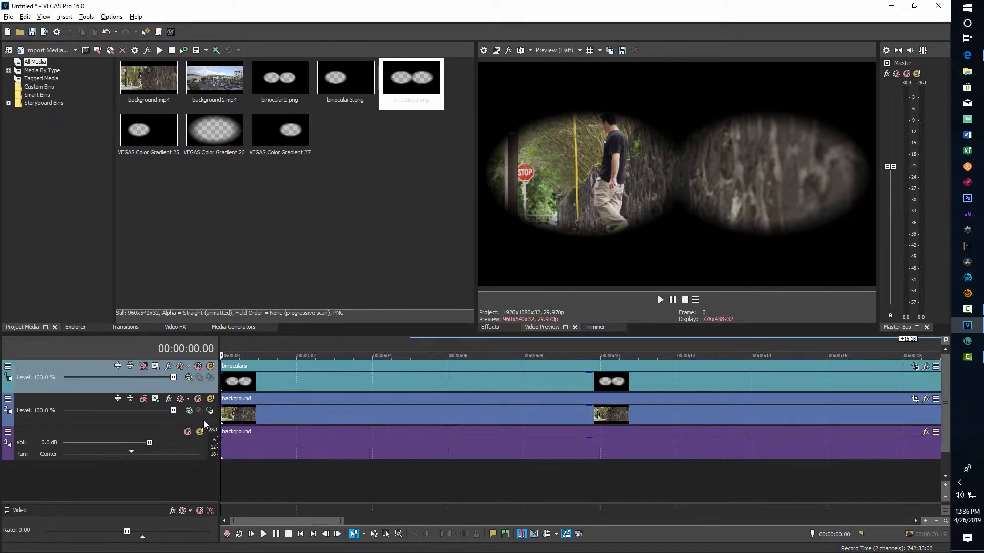
{"action": "scroll", "coordinate": [266, 484], "scroll_direction": "down", "scroll_amount": 2}
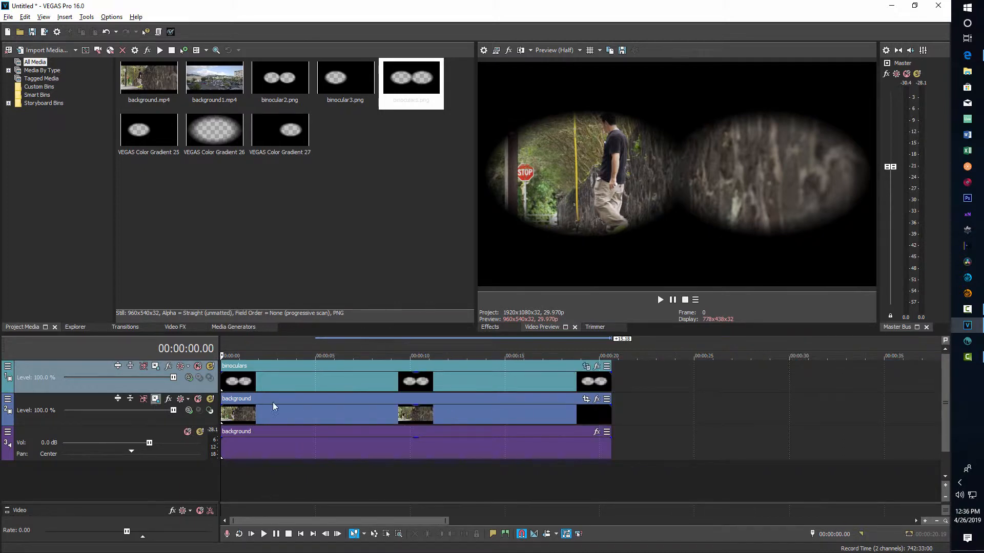
{"action": "left_click", "coordinate": [155, 401]}
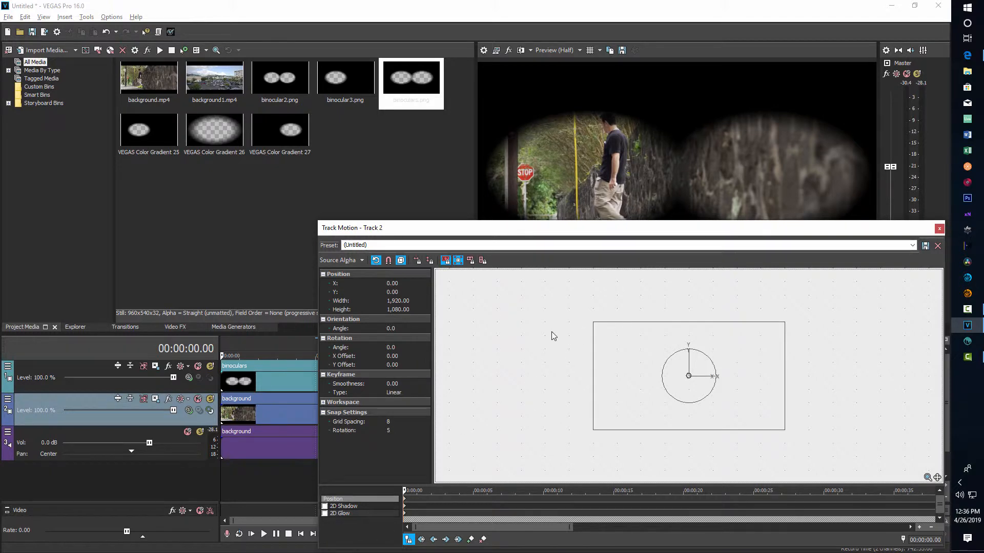
{"action": "left_click_drag", "start_coordinate": [405, 491], "coordinate": [437, 490]}
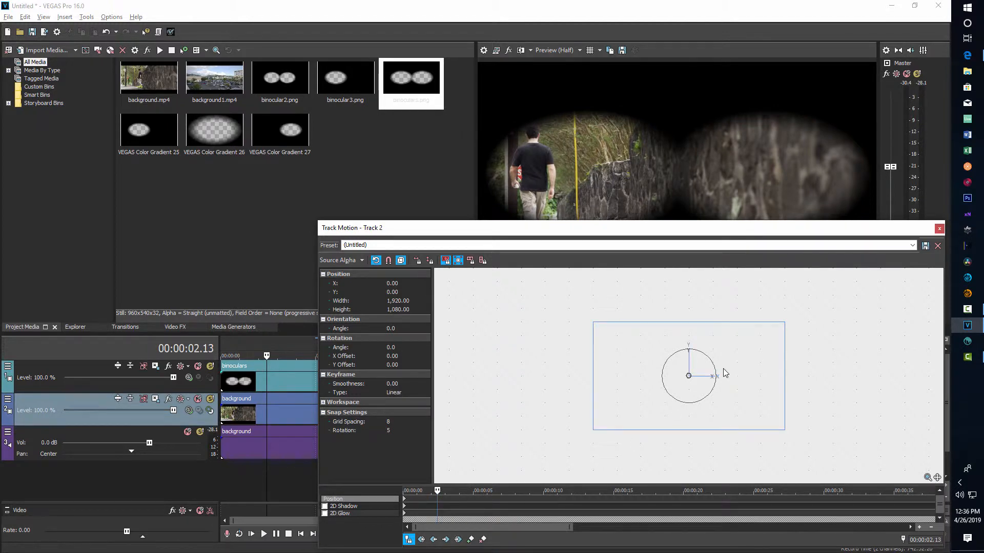
{"action": "left_click_drag", "start_coordinate": [714, 364], "coordinate": [717, 365]}
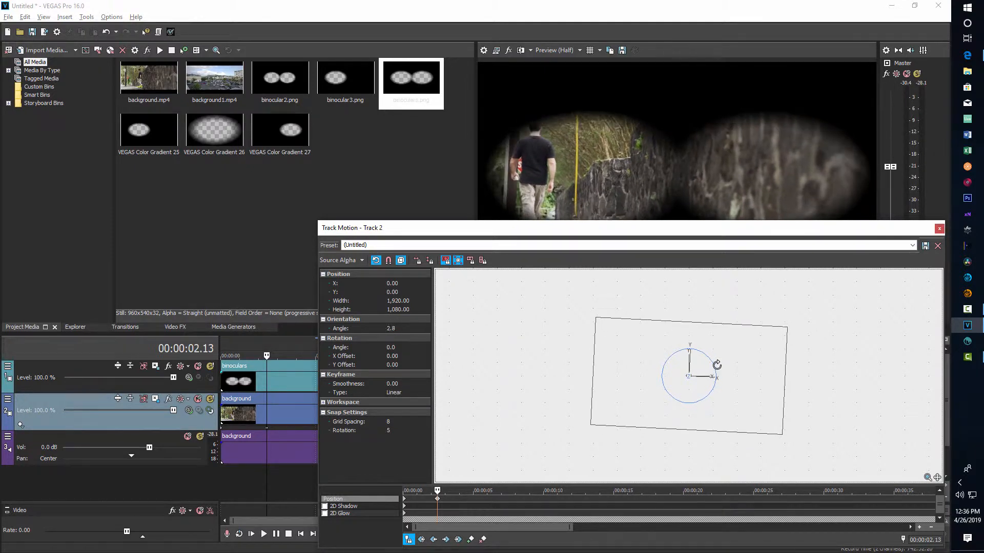
{"action": "left_click", "coordinate": [401, 328]}
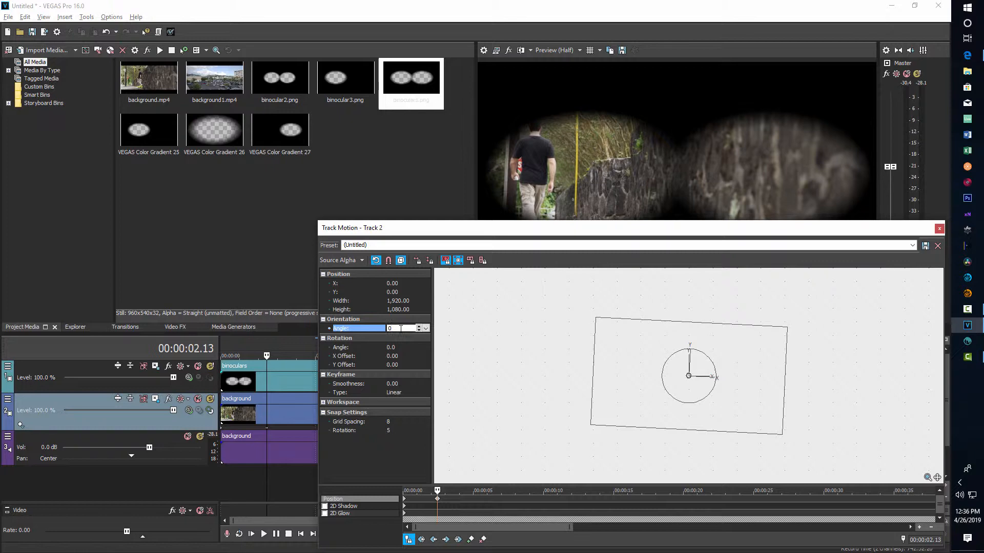
{"action": "key", "text": "Return"}
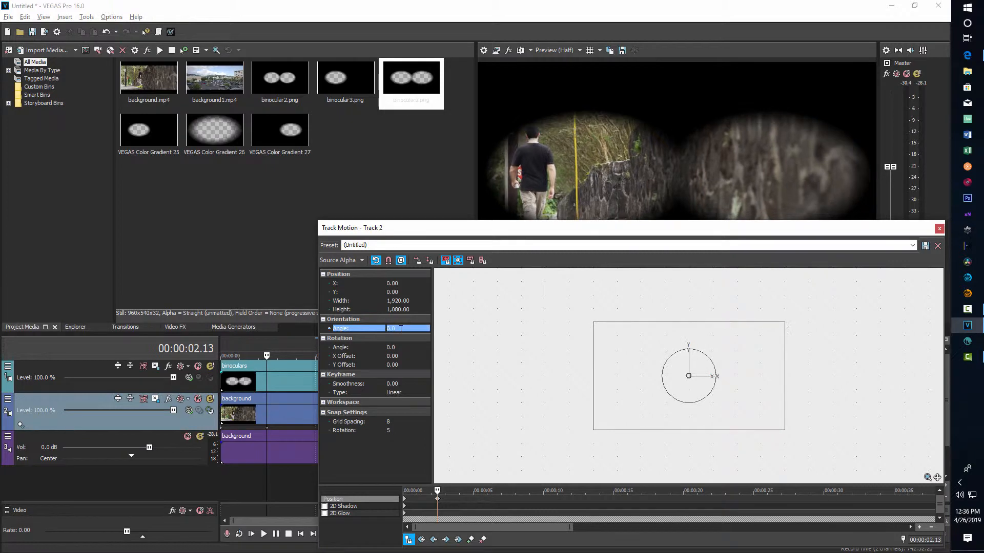
Shift the background frame to about X 46, Y -5 at the 00:00:02.13 keyframe and close Track Motion.
{"action": "left_click", "coordinate": [701, 370]}
{"action": "left_click_drag", "start_coordinate": [702, 370], "coordinate": [707, 370]}
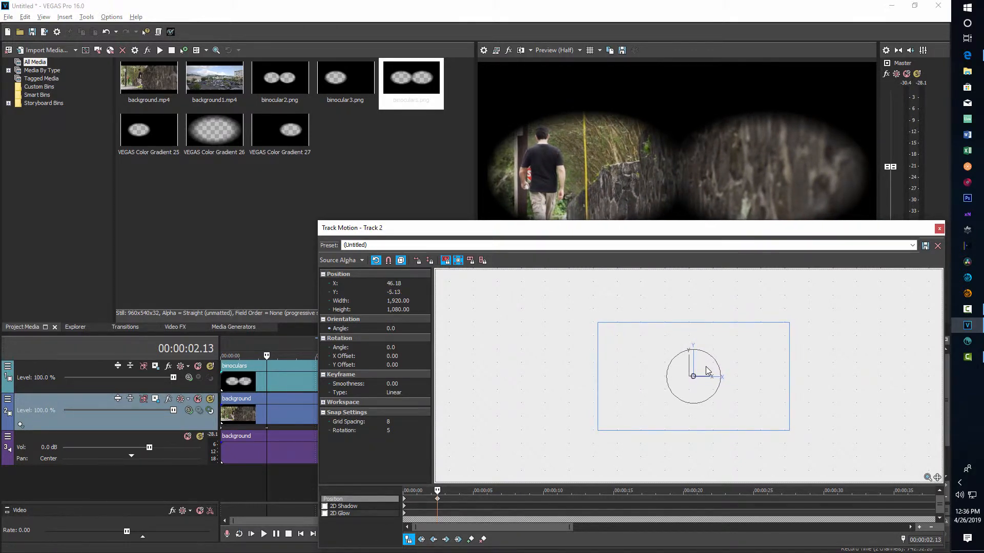
{"action": "left_click", "coordinate": [939, 229]}
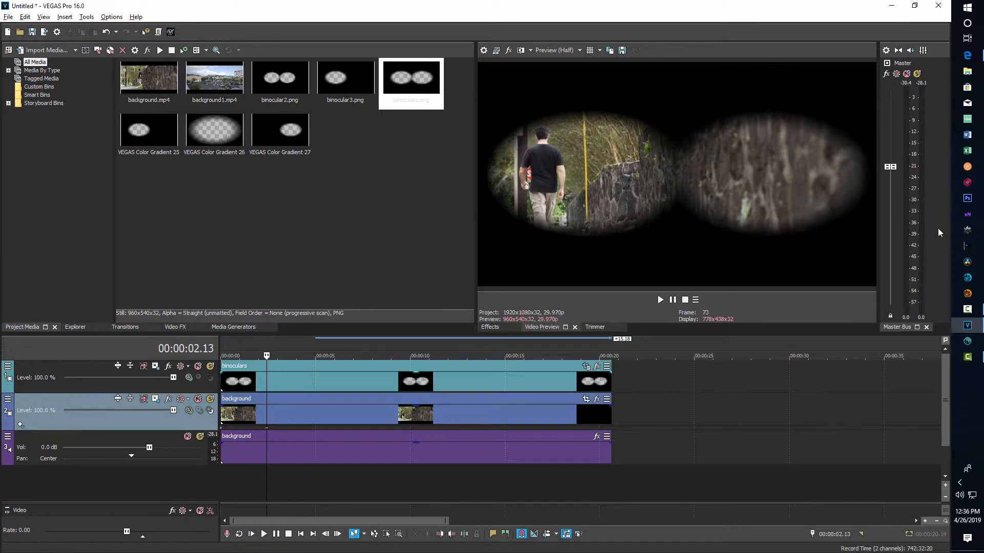
Play the timeline from the start to check the background's first position shift, and stop playback.
{"action": "left_click", "coordinate": [225, 476]}
{"action": "left_click", "coordinate": [222, 482]}
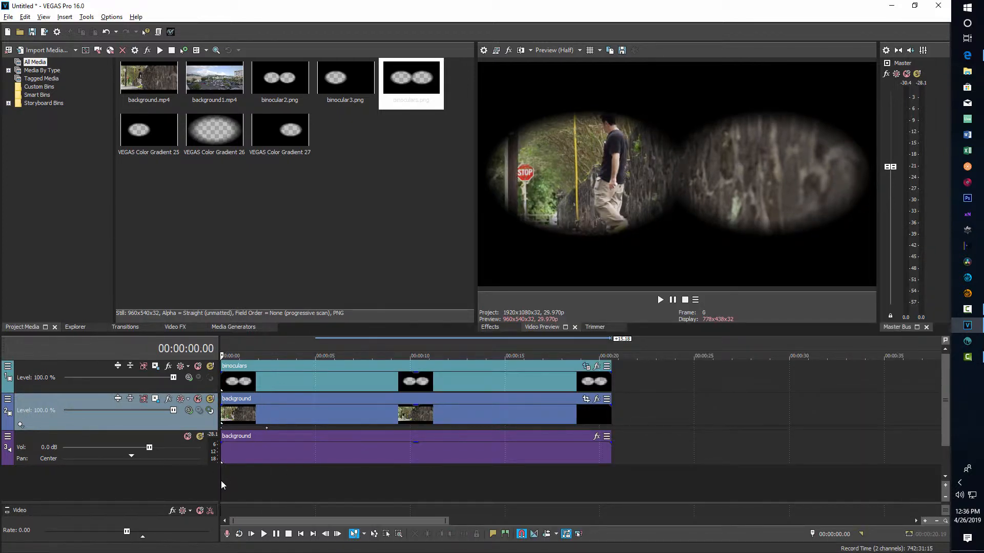
{"action": "key", "text": "space"}
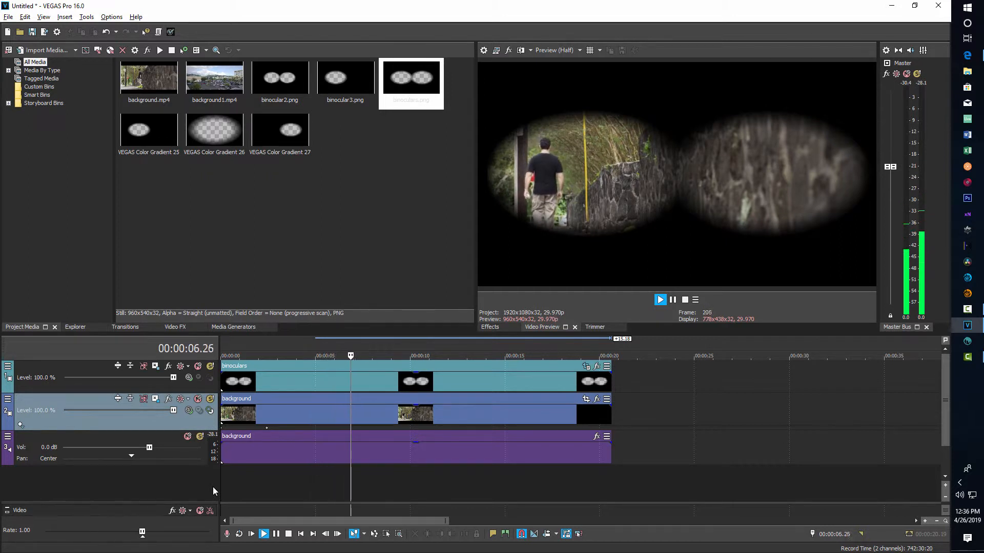
{"action": "key", "text": "space"}
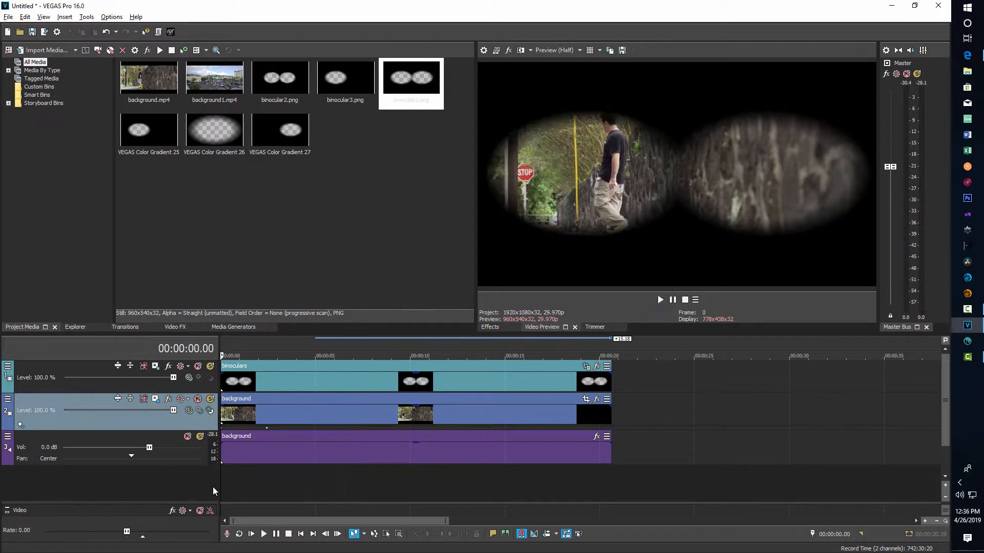
Add background Track Motion keyframes at 00:00:04.22 (about X 46, Y 77) and 00:00:06.08 (about X 51, Y -36).
{"action": "left_click", "coordinate": [310, 477]}
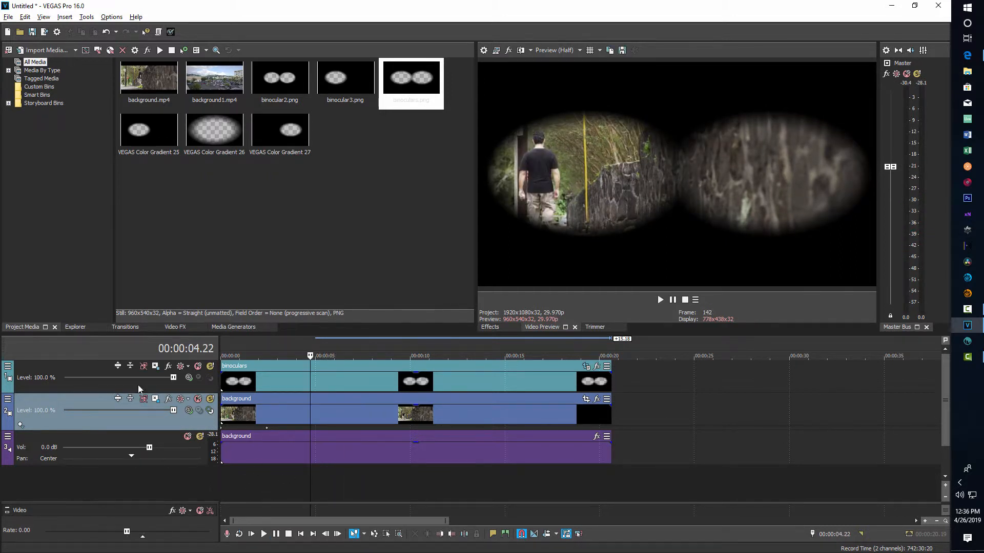
{"action": "left_click", "coordinate": [156, 399]}
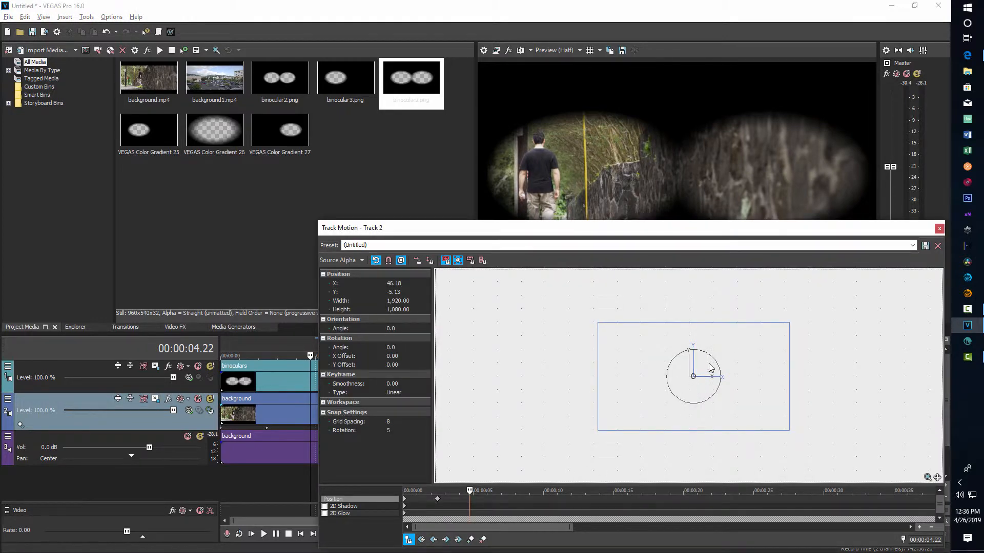
{"action": "left_click_drag", "start_coordinate": [709, 367], "coordinate": [710, 359]}
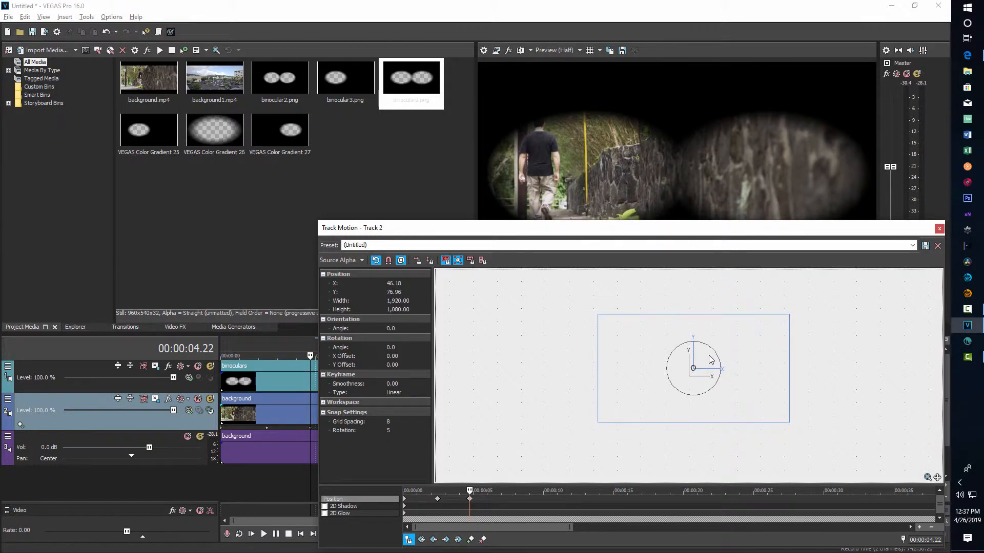
{"action": "left_click", "coordinate": [491, 498]}
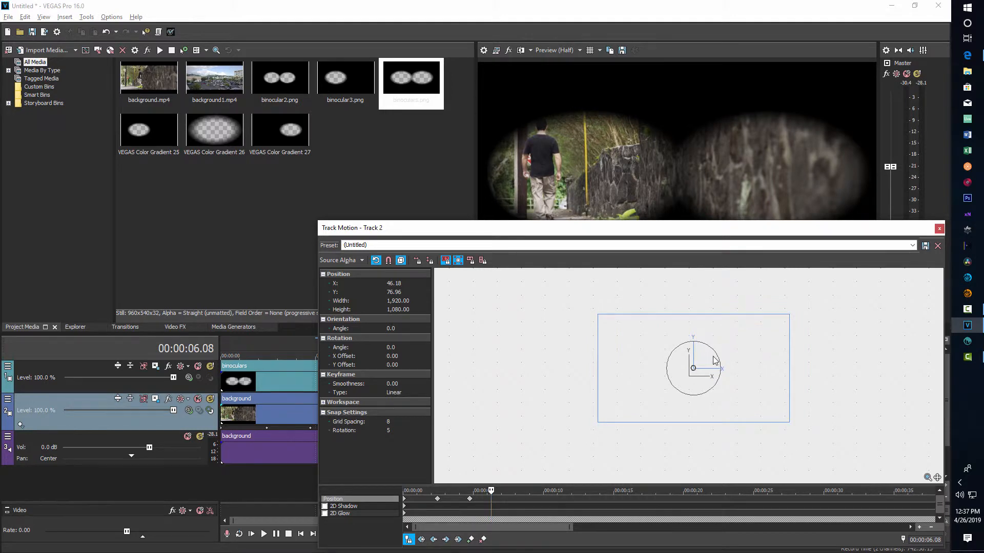
{"action": "left_click_drag", "start_coordinate": [715, 360], "coordinate": [716, 371]}
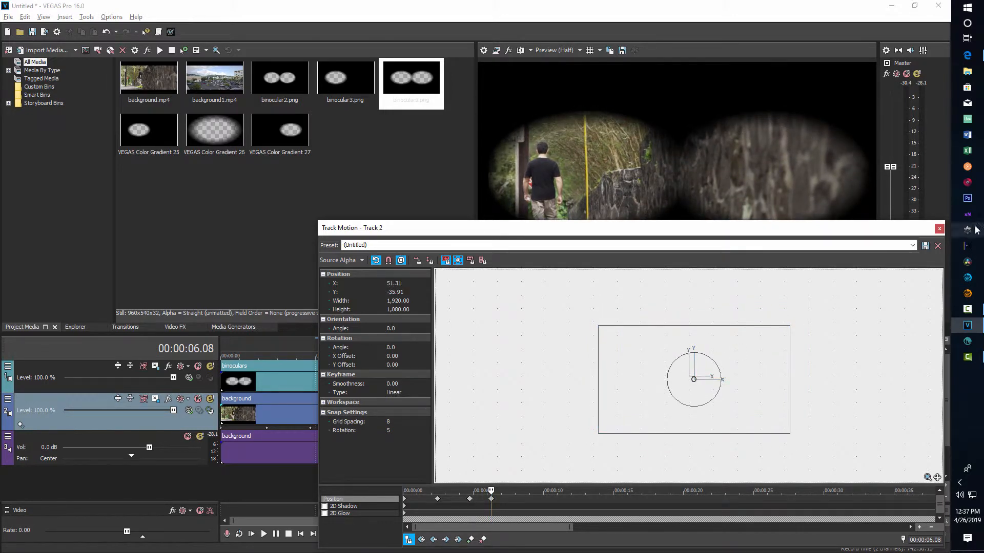
{"action": "left_click", "coordinate": [938, 229]}
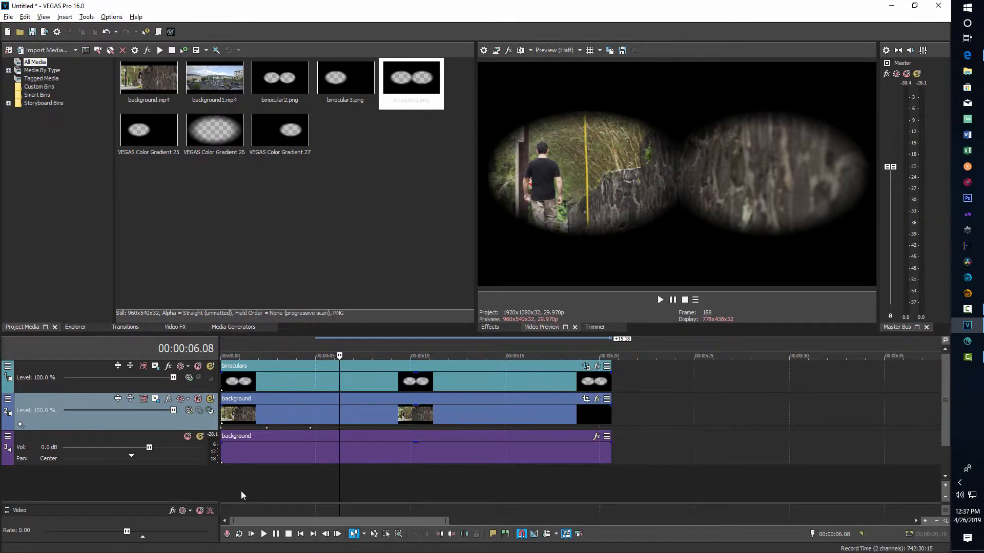
Replay the opening seconds of the timeline several times to review the background's motion across all its keyframes.
{"action": "key", "text": "ctrl+Home"}
{"action": "key", "text": "space"}
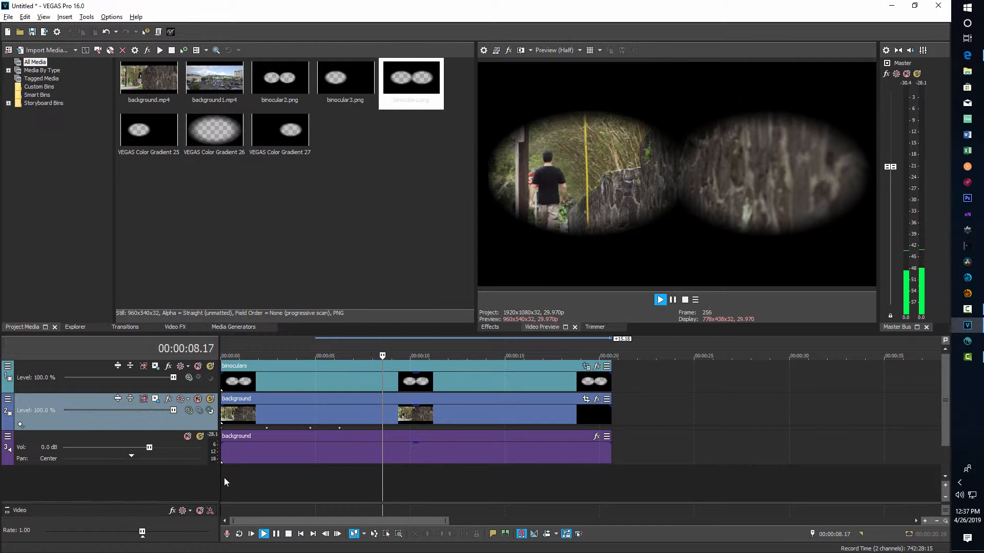
{"action": "left_click", "coordinate": [224, 478]}
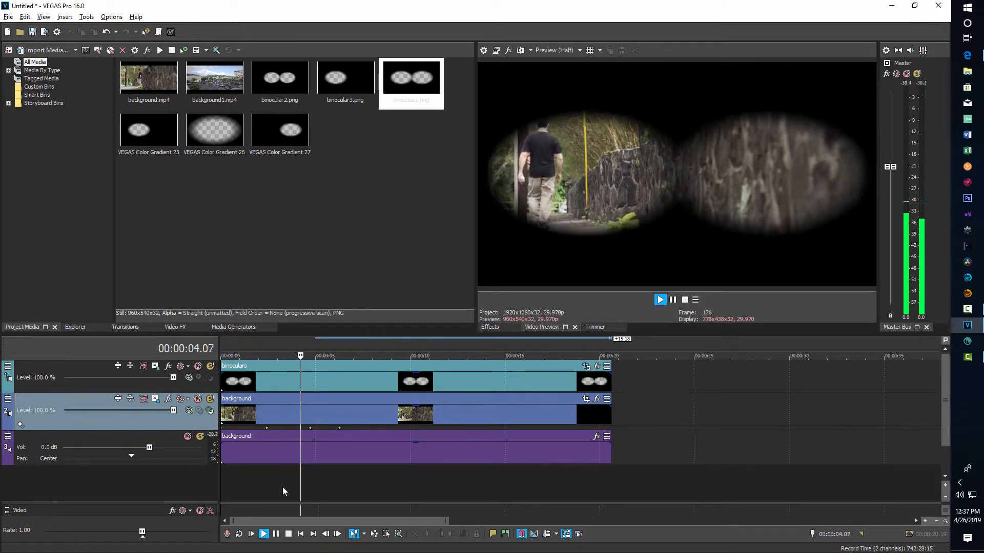
{"action": "key", "text": "space"}
{"action": "key", "text": "space"}
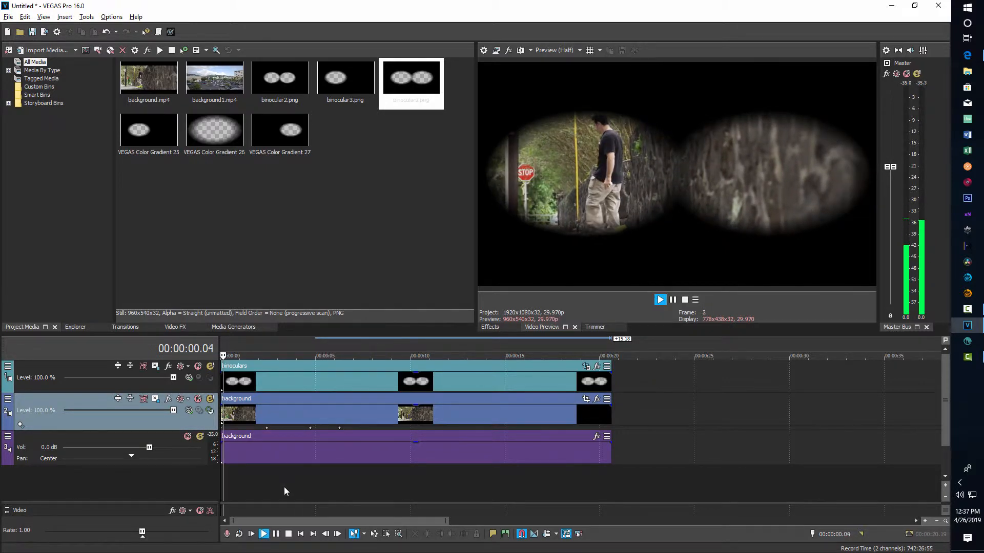
{"action": "key", "text": "space"}
Move the background frame to about X 72, Y -62 at the existing Track Motion keyframe at 00:00:02.13.
{"action": "left_click", "coordinate": [155, 400]}
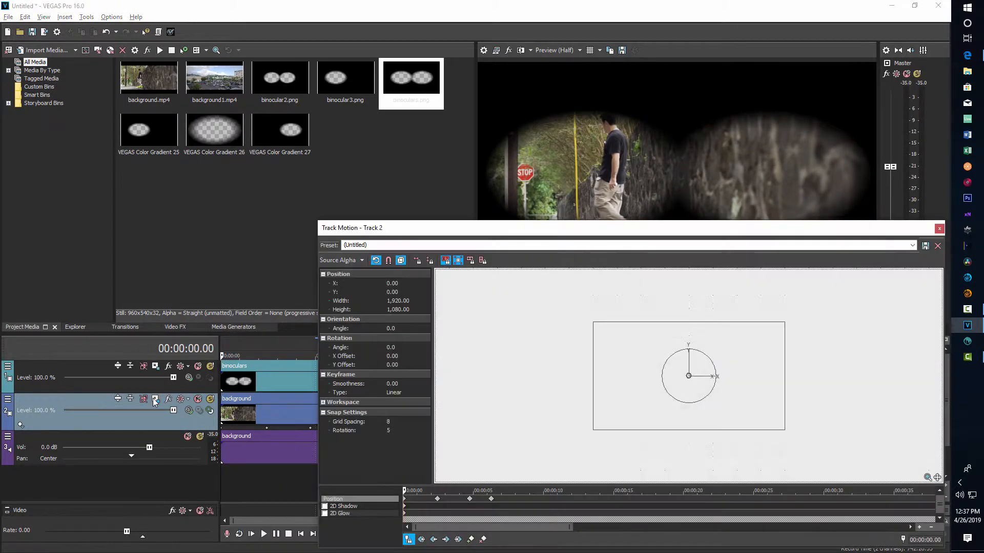
{"action": "left_click", "coordinate": [438, 500]}
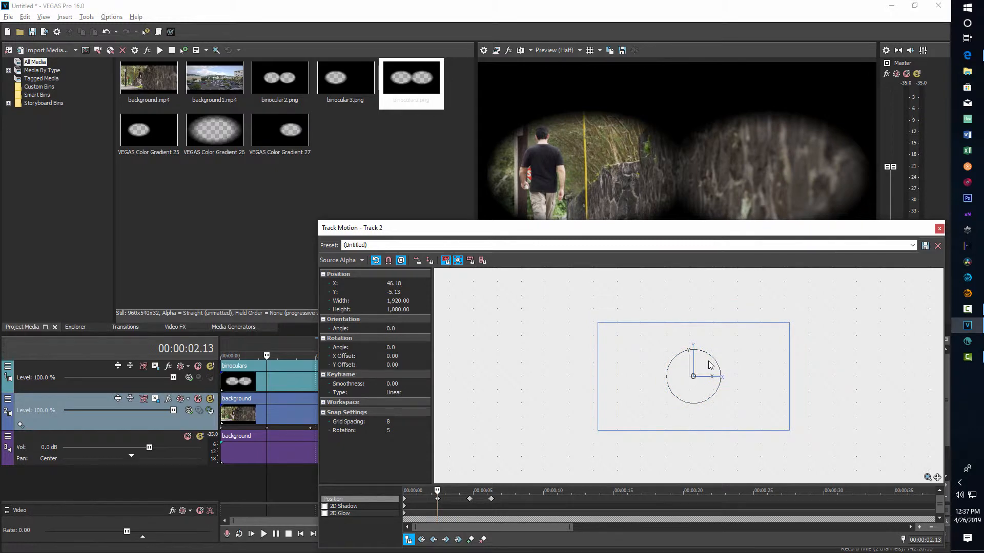
{"action": "mouse_move", "coordinate": [441, 491]}
{"action": "left_mouse_down"}
{"action": "mouse_move", "coordinate": [478, 490]}
{"action": "mouse_move", "coordinate": [418, 483]}
{"action": "mouse_move", "coordinate": [437, 483]}
{"action": "left_mouse_up"}
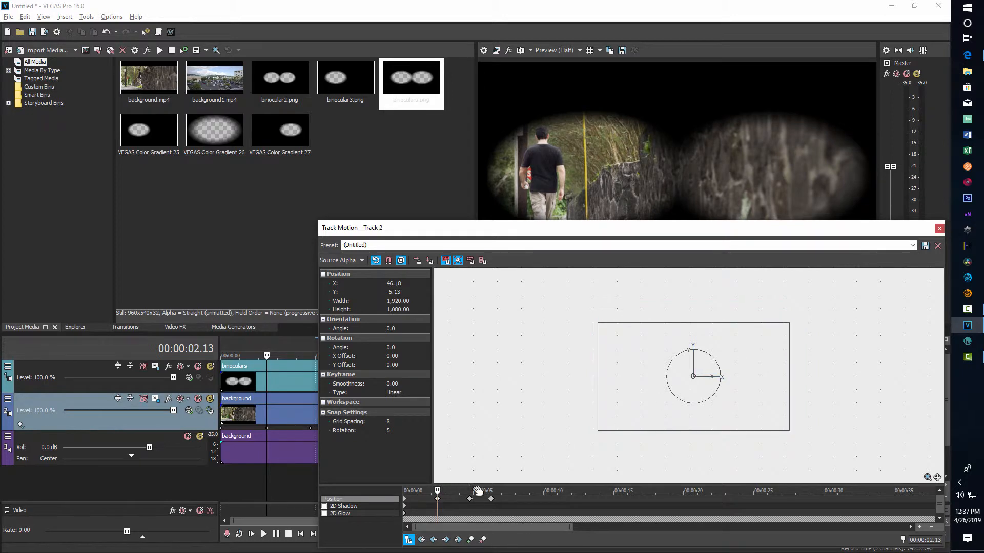
{"action": "left_click_drag", "start_coordinate": [706, 370], "coordinate": [709, 378]}
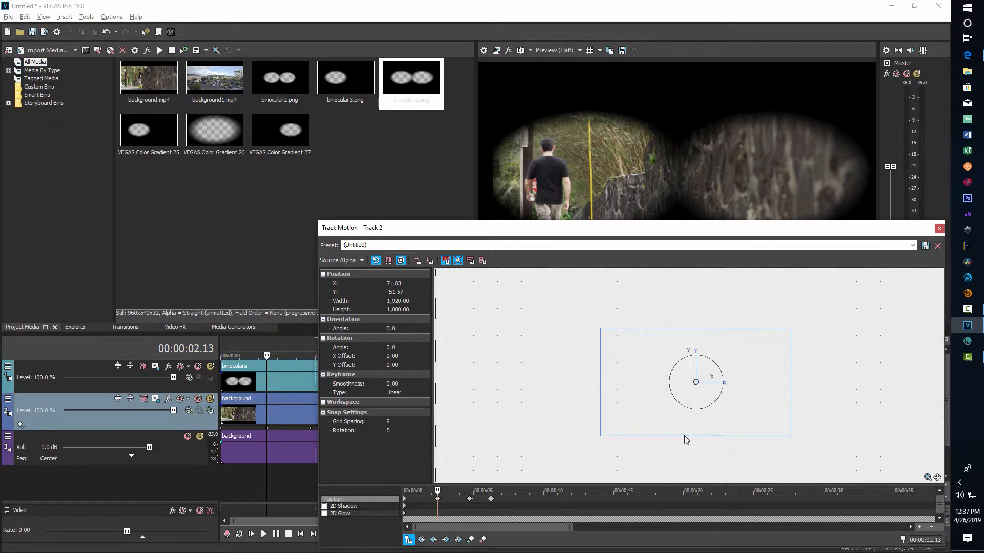
Move the background frame to about X 82, Y -72 at 00:00:04.24, check the last keyframe and close Track Motion.
{"action": "left_click_drag", "start_coordinate": [436, 490], "coordinate": [470, 487]}
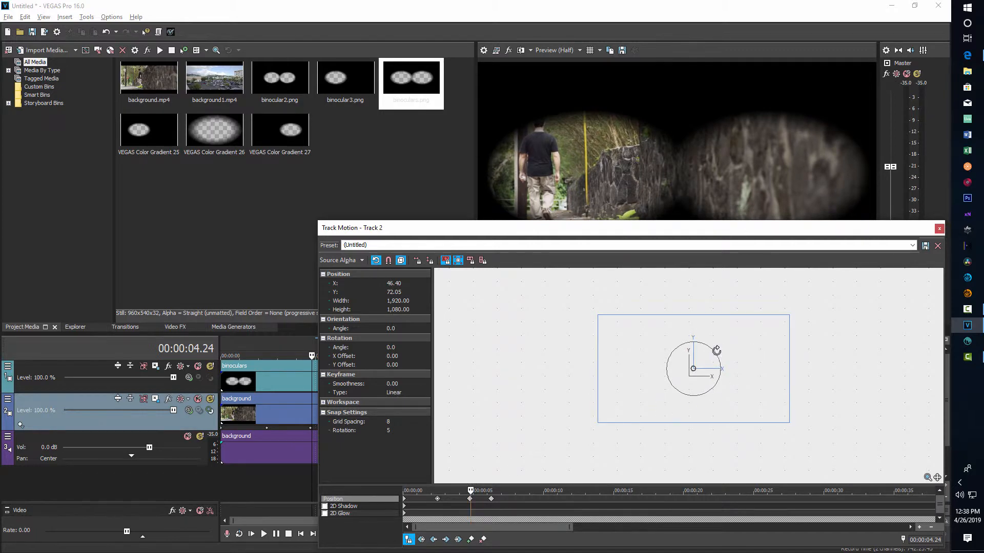
{"action": "left_click_drag", "start_coordinate": [711, 358], "coordinate": [716, 373]}
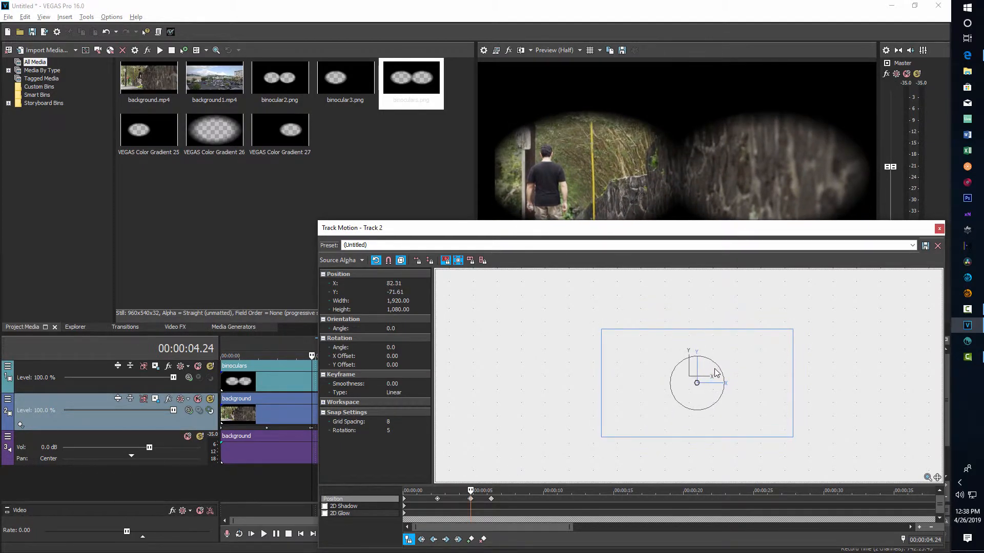
{"action": "left_click", "coordinate": [492, 499]}
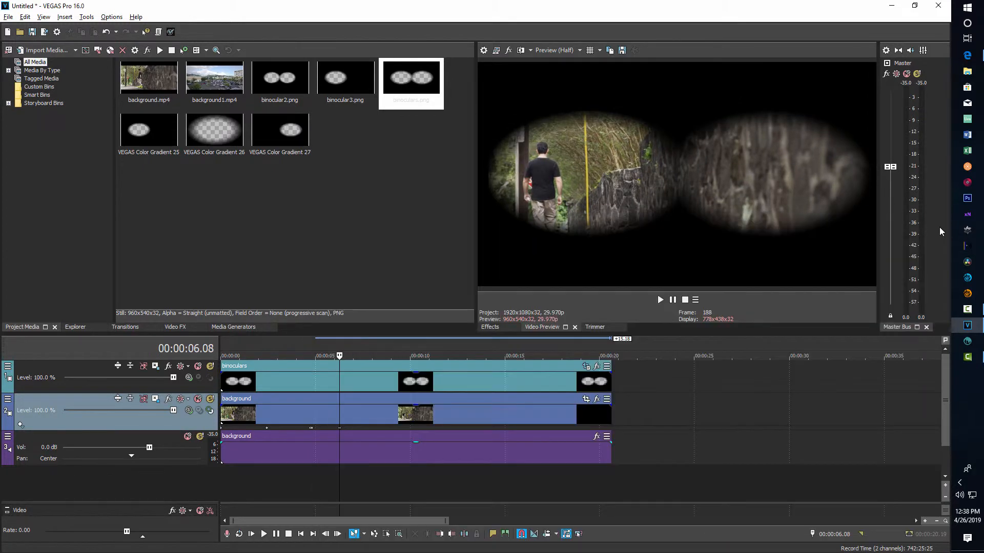
{"action": "left_click", "coordinate": [939, 229]}
Play the timeline from the start to check the stronger background shifts, and stop playback.
{"action": "left_click", "coordinate": [225, 482]}
{"action": "key", "text": "space"}
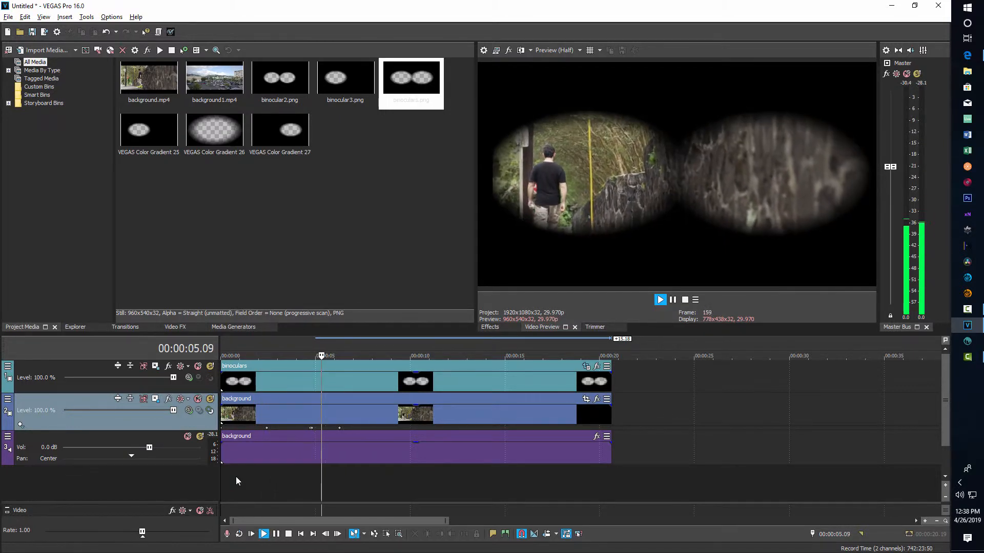
{"action": "key", "text": "space"}
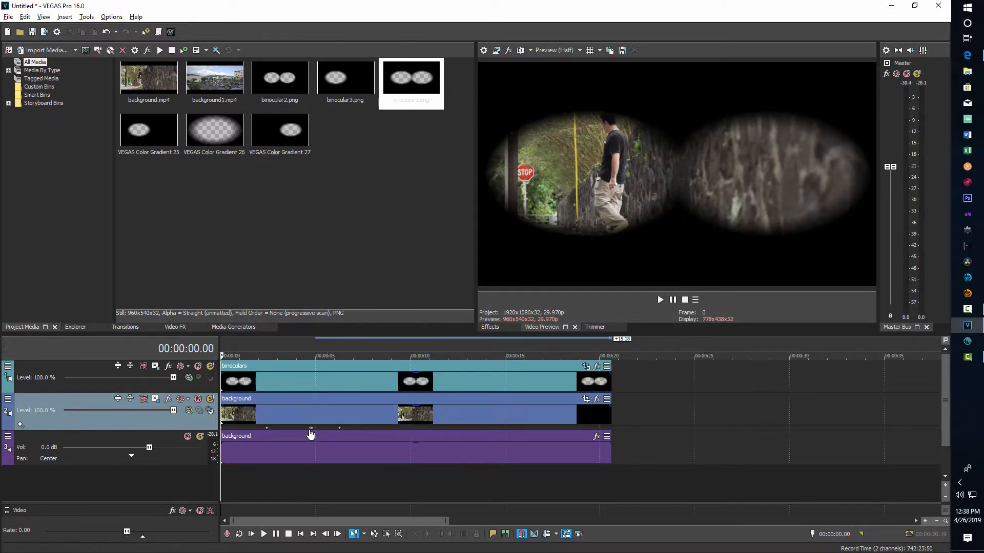
Delete the extra background Track Motion keyframe at 00:00:04.22, just before the one at 00:00:04.24, and close Track Motion.
{"action": "left_click", "coordinate": [153, 400]}
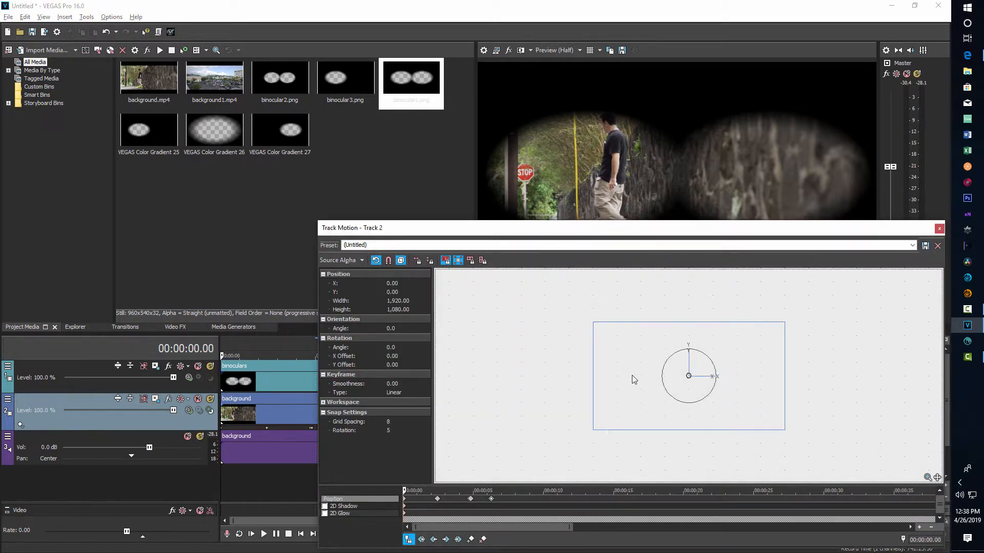
{"action": "scroll", "coordinate": [542, 493], "scroll_direction": "up", "scroll_amount": 3}
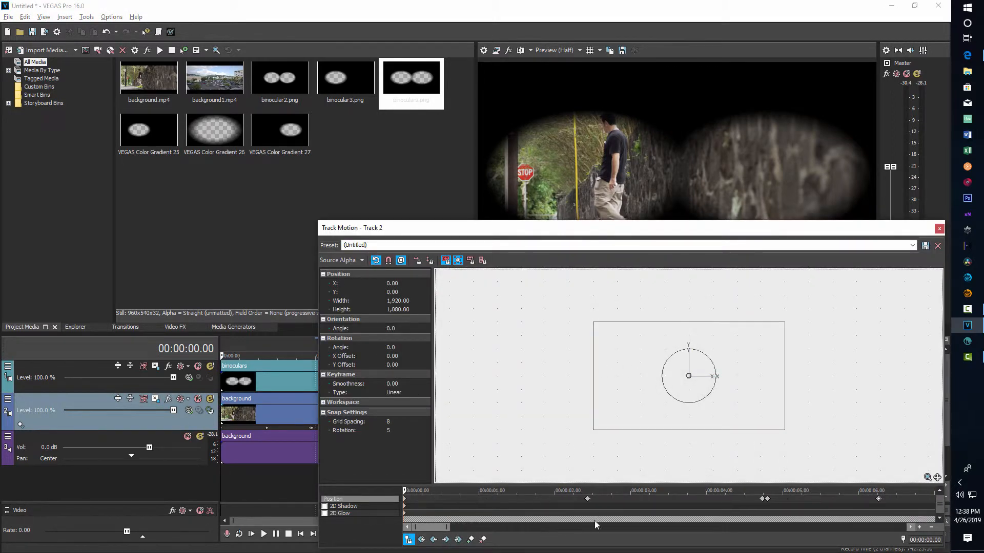
{"action": "left_click", "coordinate": [763, 499]}
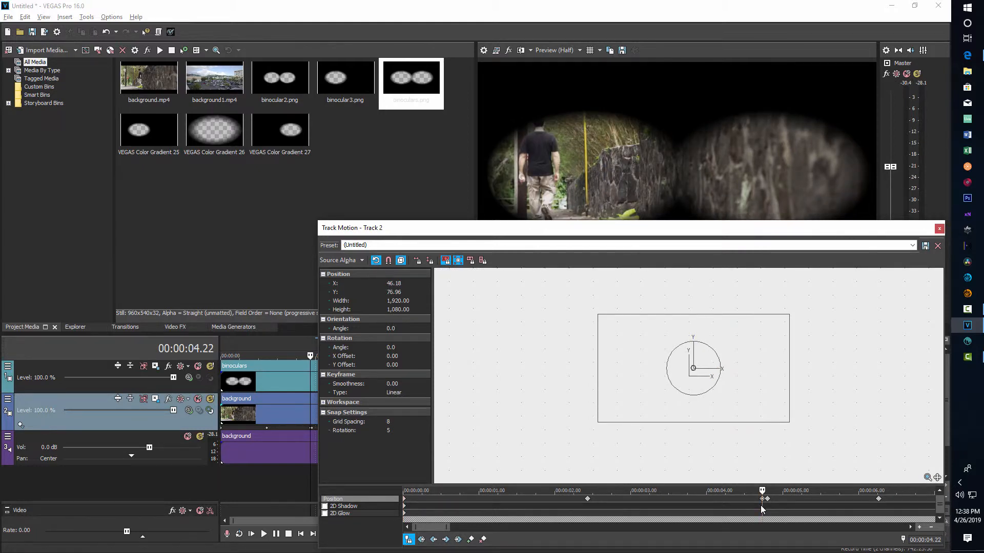
{"action": "key", "text": "Delete"}
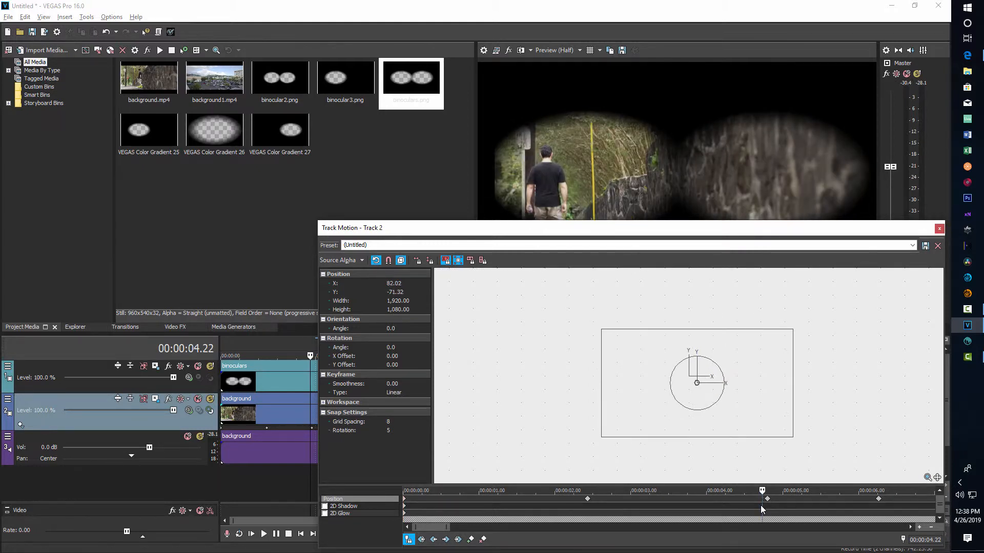
{"action": "left_click", "coordinate": [939, 230]}
Play the timeline from the start to review the background motion without the extra keyframe, and stop playback.
{"action": "left_click", "coordinate": [222, 476]}
{"action": "key", "text": "space"}
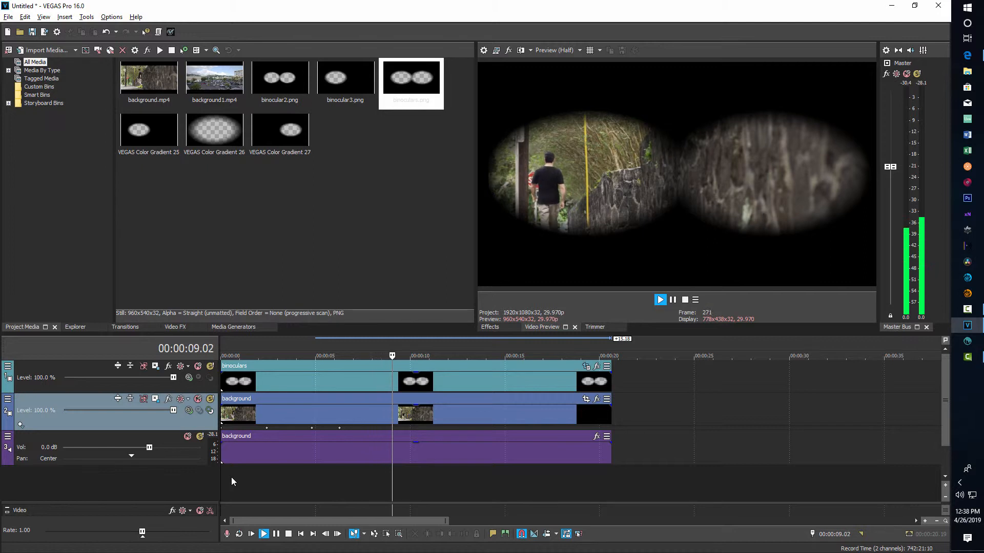
{"action": "key", "text": "space"}
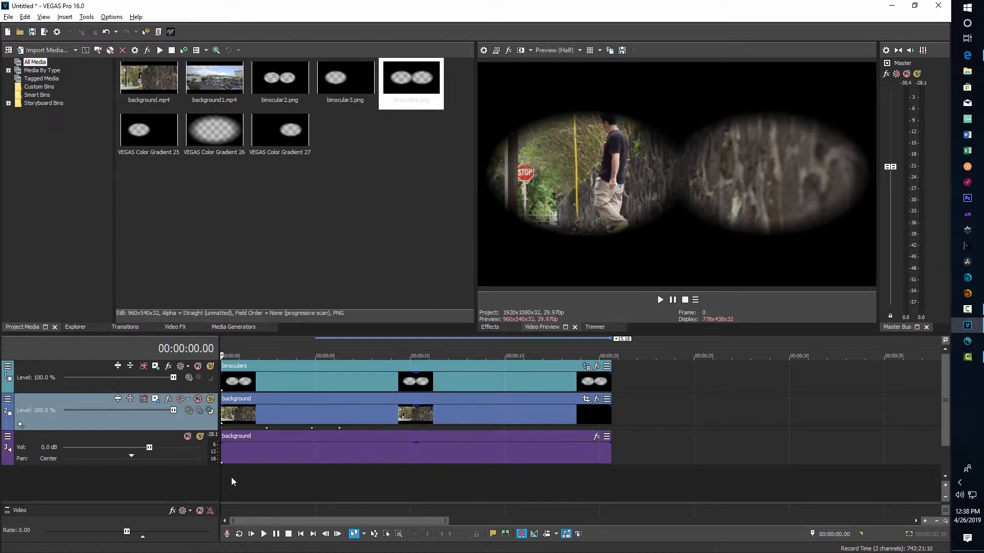